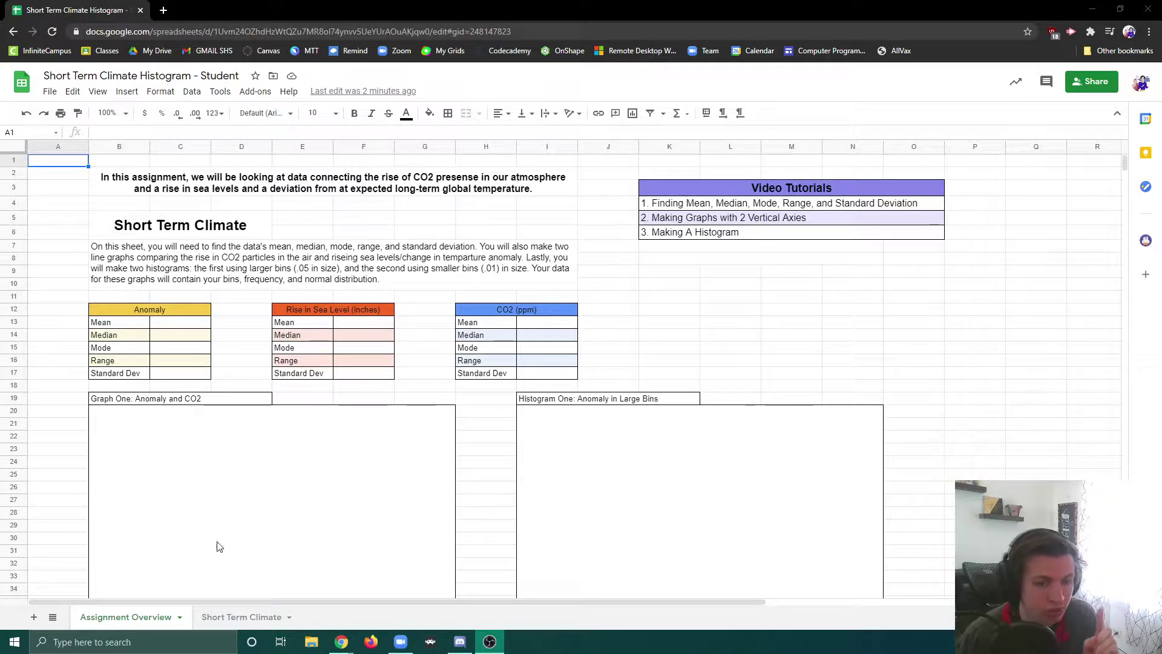
Open the Short Term Climate sheet and look through its yearly CO2, sea level and anomaly data
left_click(236, 617)
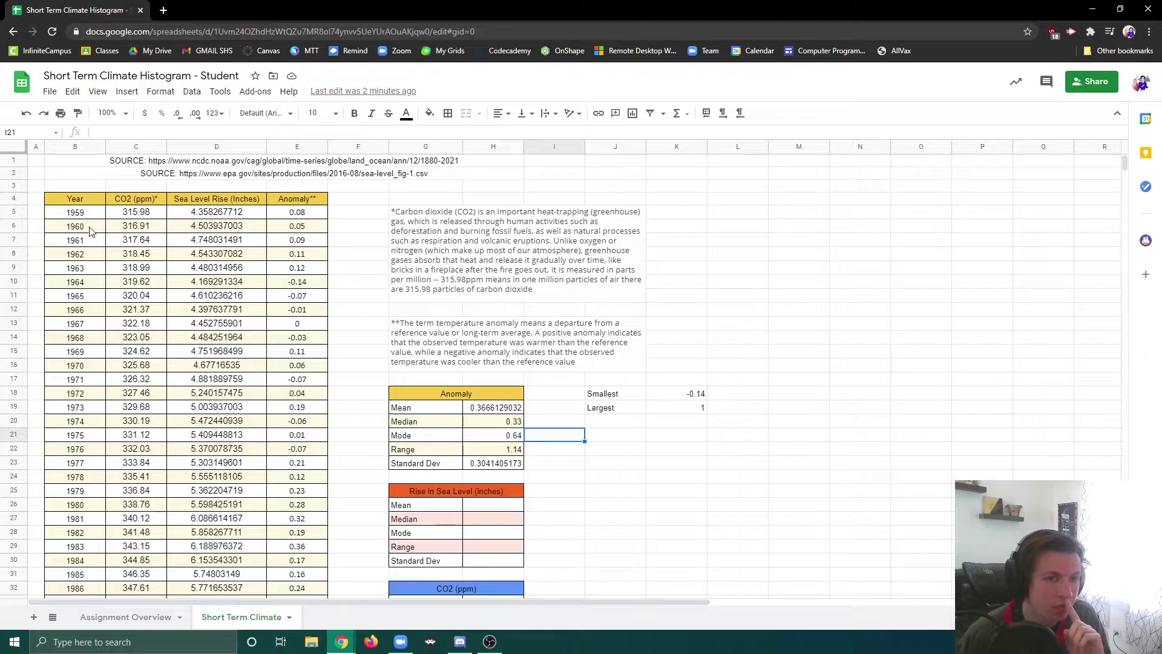
scroll(74, 219, "down", 10)
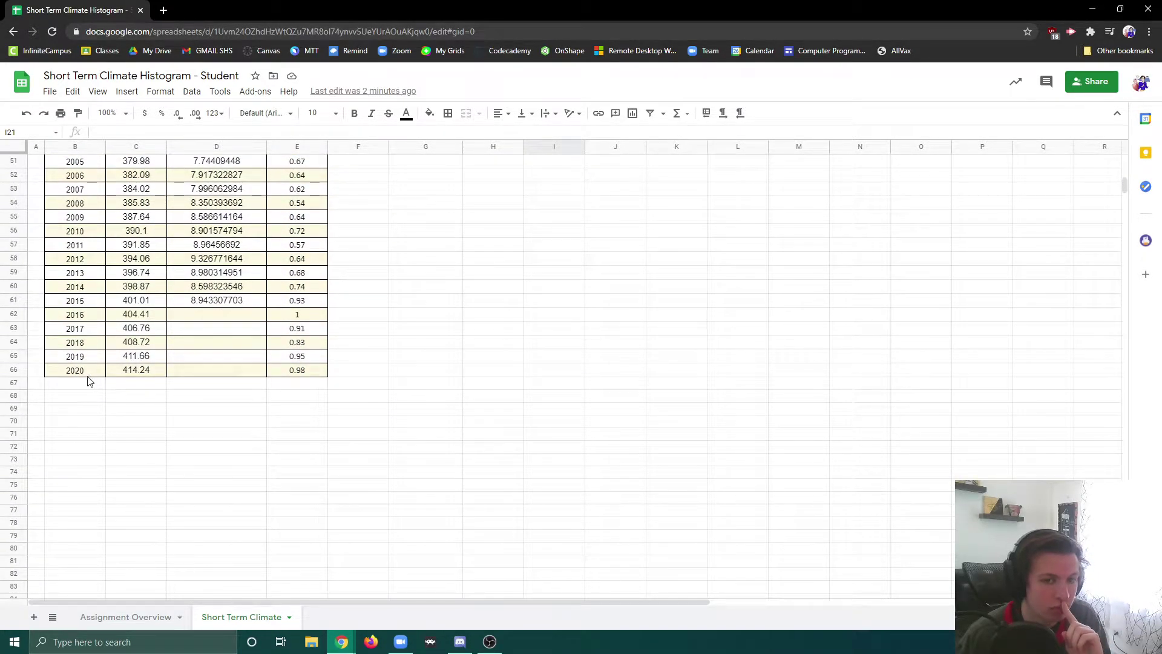
scroll(85, 379, "up", 10)
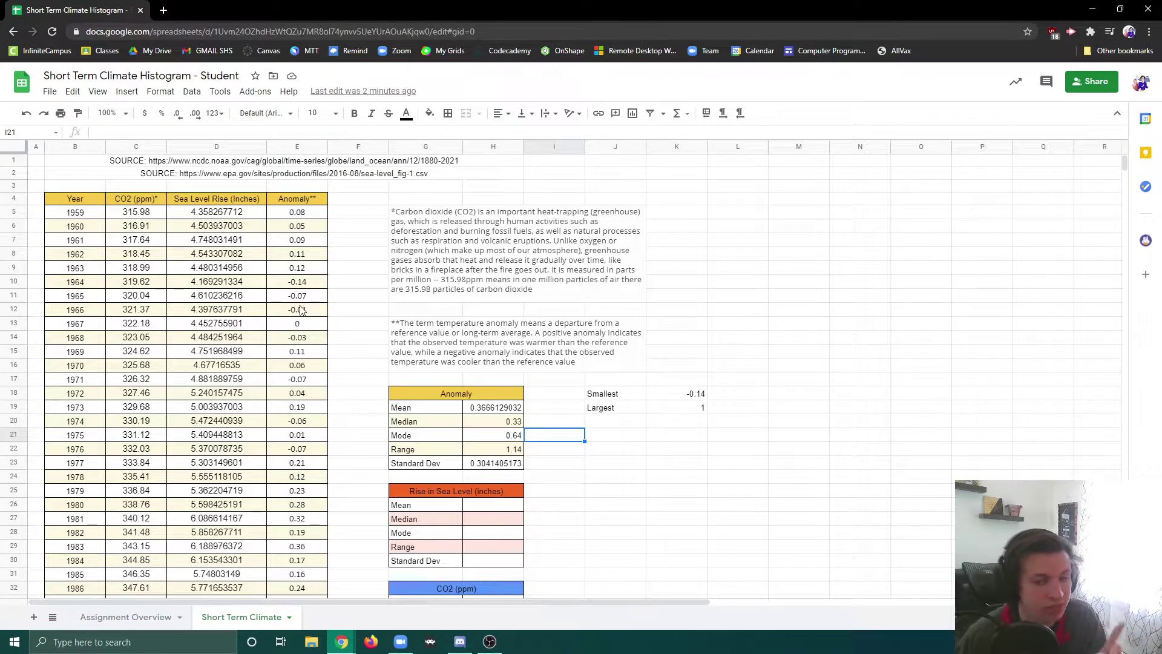
scroll(303, 310, "down", 5)
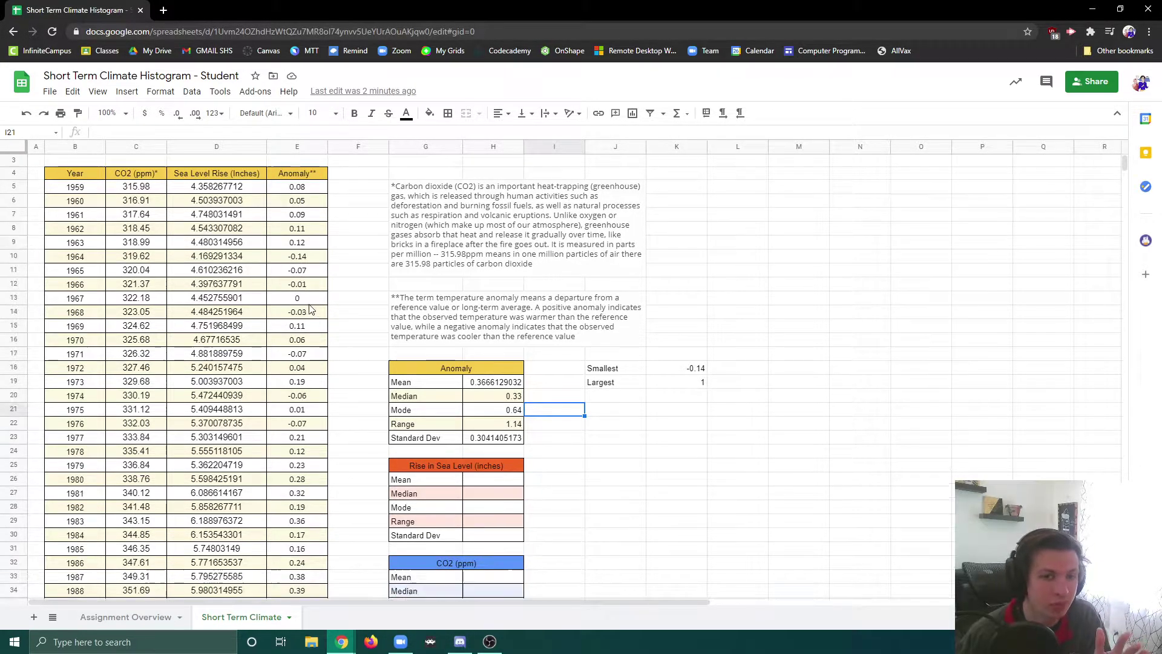
scroll(309, 310, "up", 5)
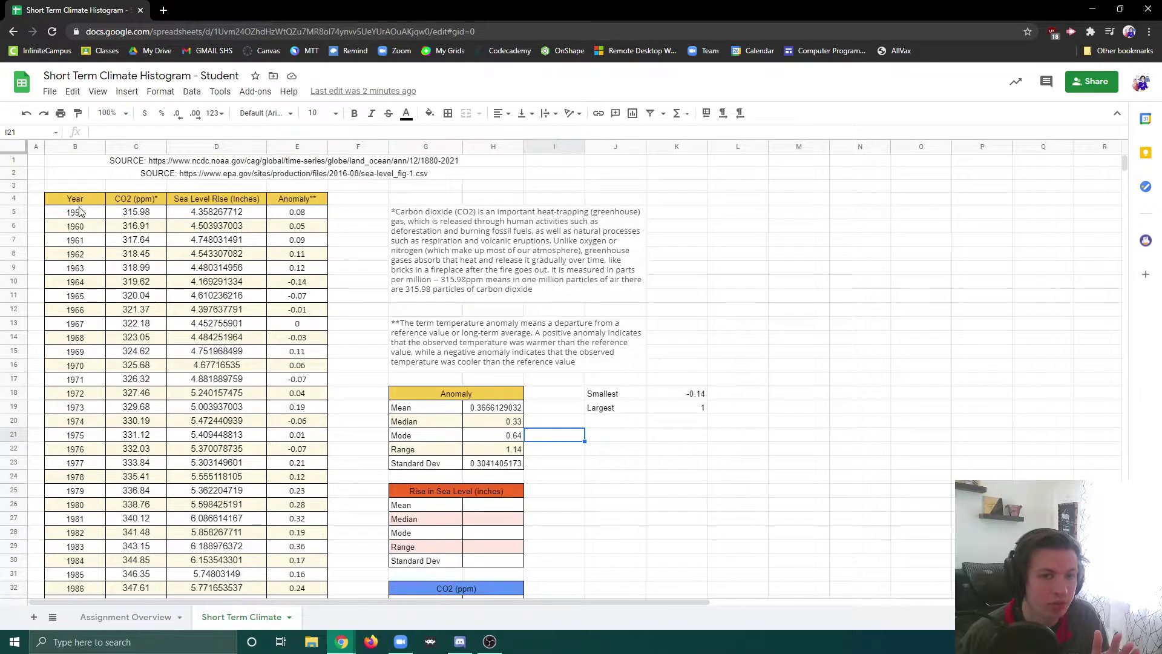
Select the Year and CO2 values in B5:C66 together with the Anomaly values in E5:E66
left_click_drag(68, 214, 127, 478)
scroll(133, 354, "down", 13)
scroll(134, 394, "down", 7)
scroll(280, 368, "up", 9)
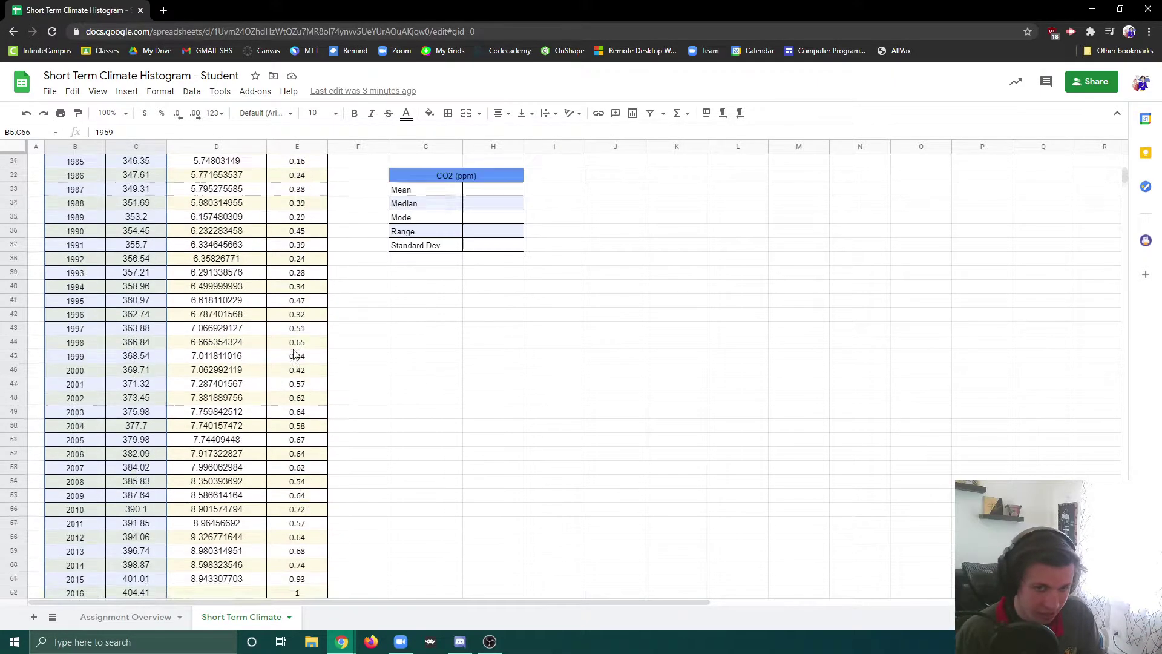
scroll(286, 300, "up", 5)
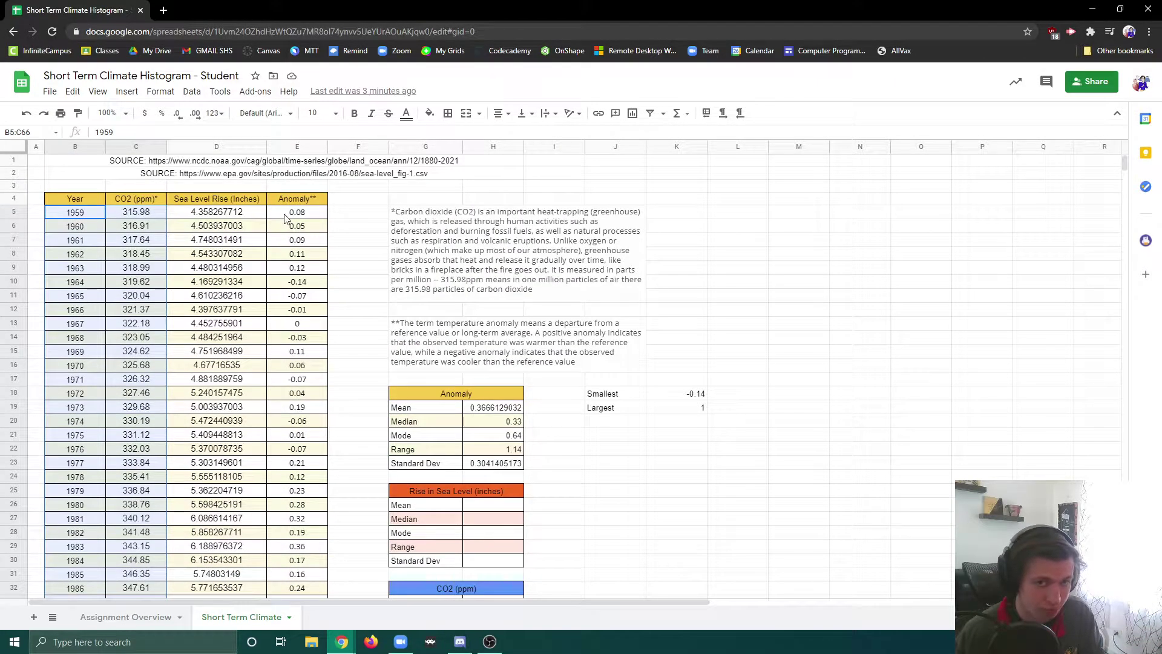
left_click_drag(284, 218, 297, 511)
scroll(291, 402, "down", 9)
scroll(292, 440, "down", 4)
scroll(298, 408, "up", 13)
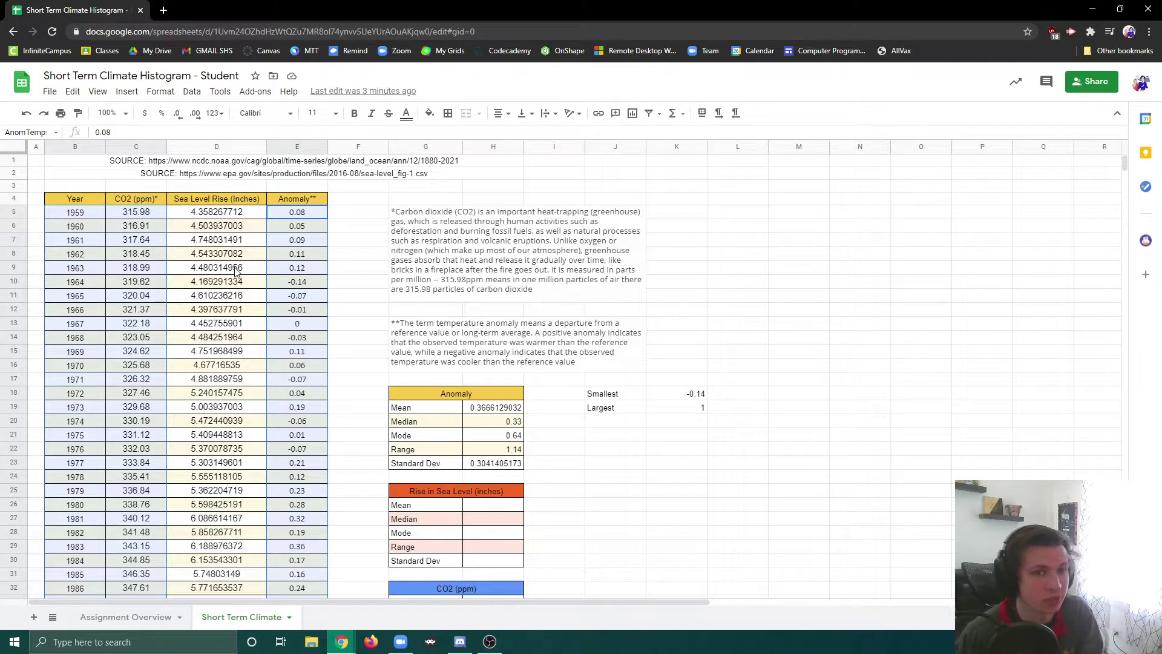
Insert a chart from the selected Year, CO2 and Anomaly data and shift it slightly over the sheet
left_click(127, 92)
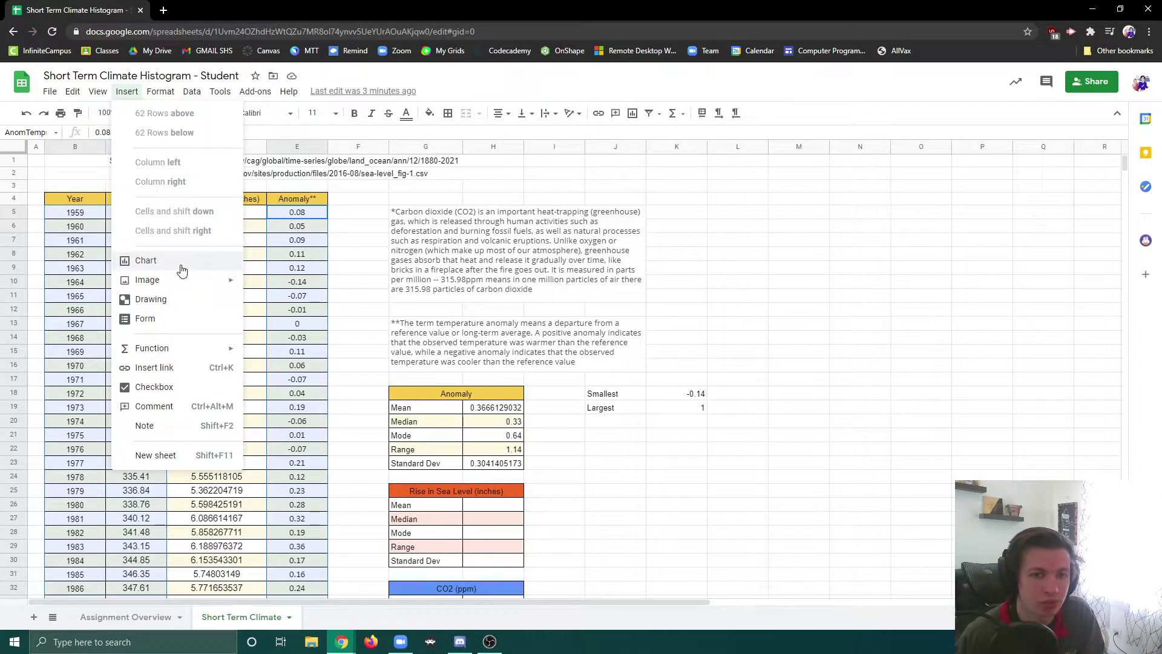
left_click(145, 260)
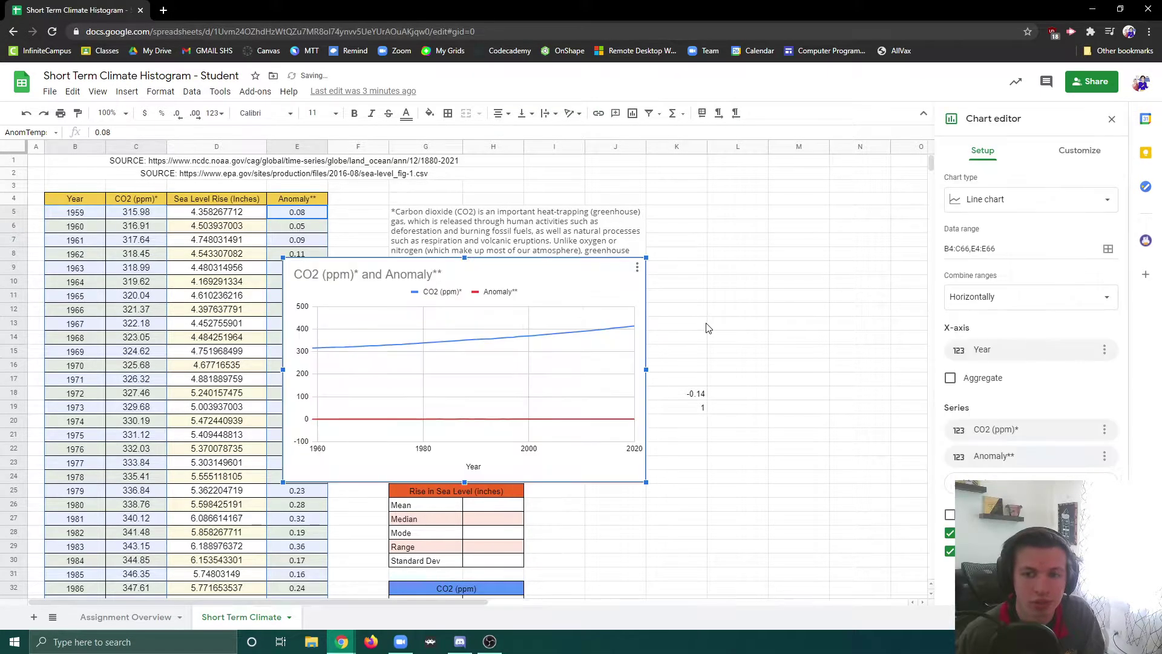
left_click_drag(500, 275, 445, 262)
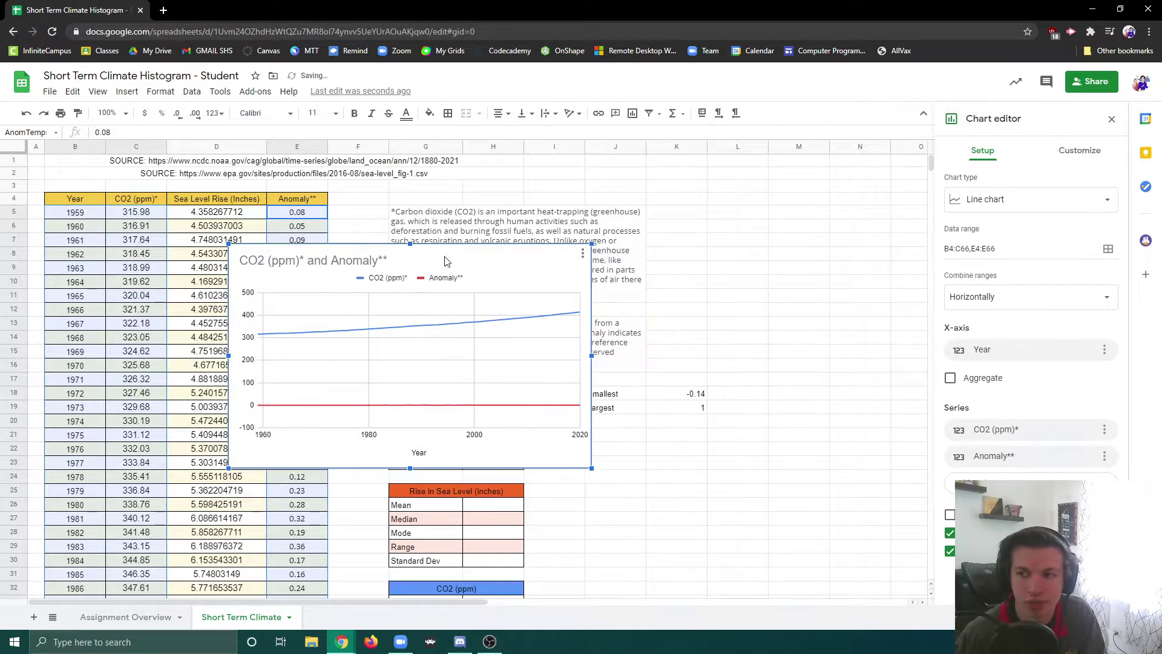
Try the combo chart type and return to the suggested line chart
left_click(988, 208)
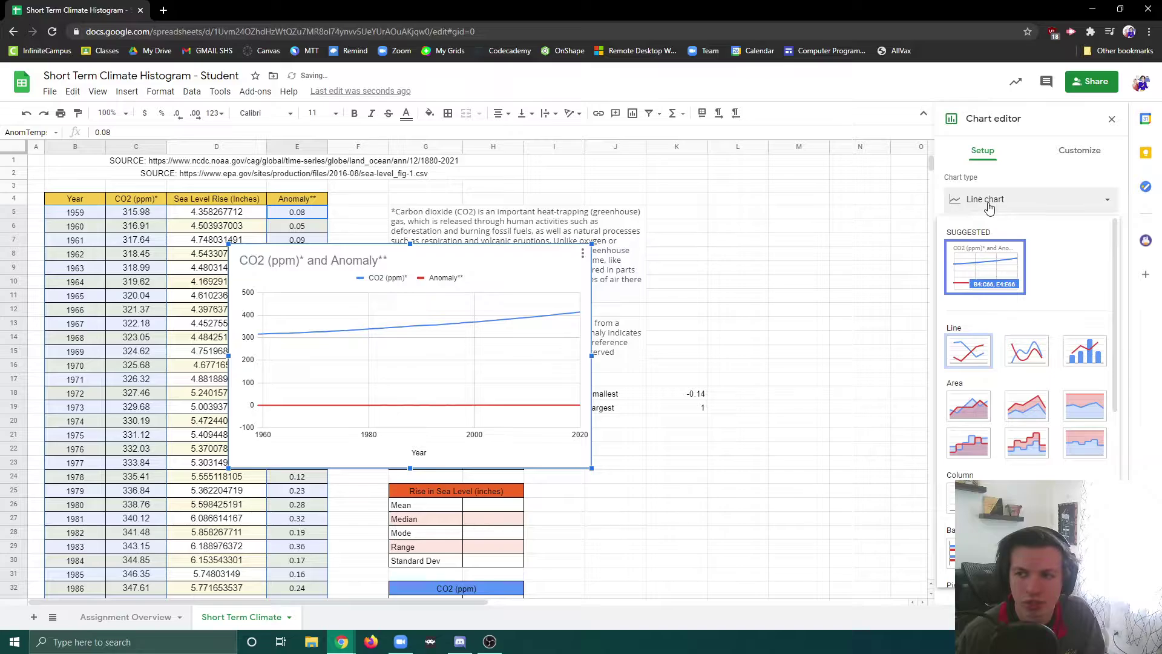
left_click(1084, 351)
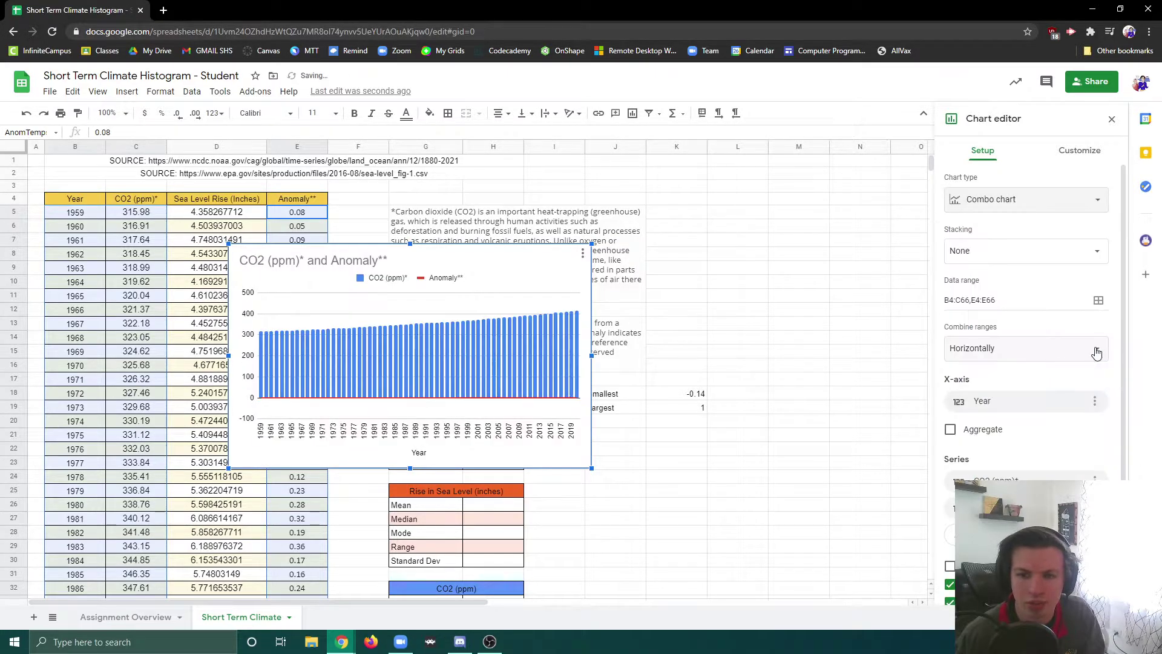
left_click(1029, 205)
left_click(995, 271)
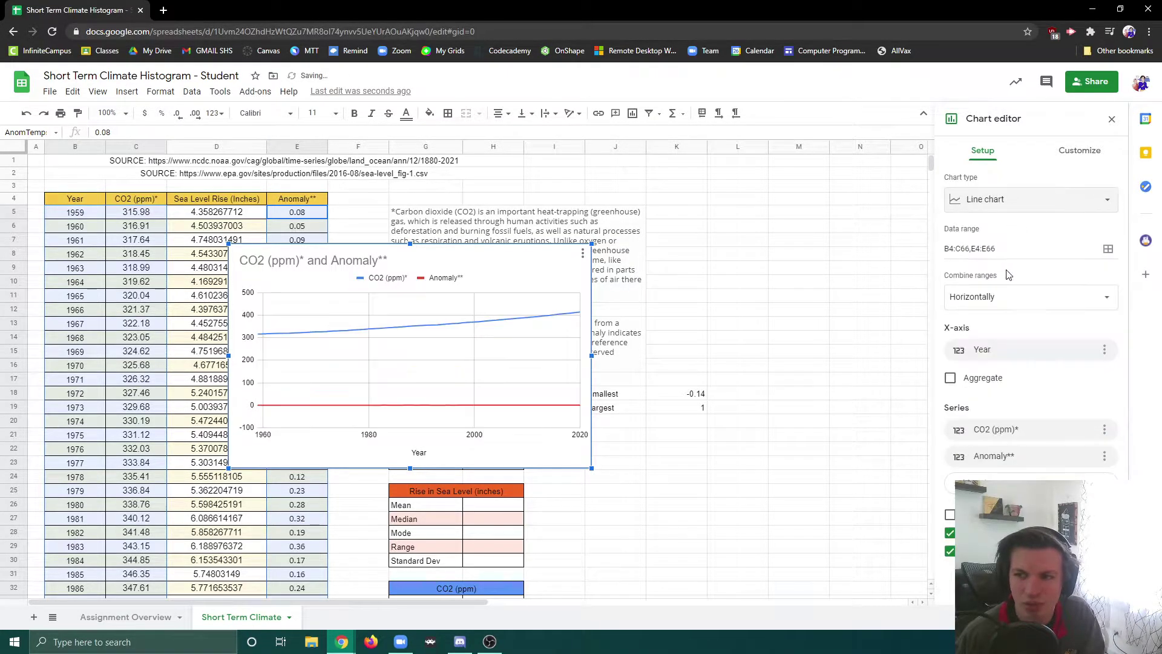
left_click(1032, 202)
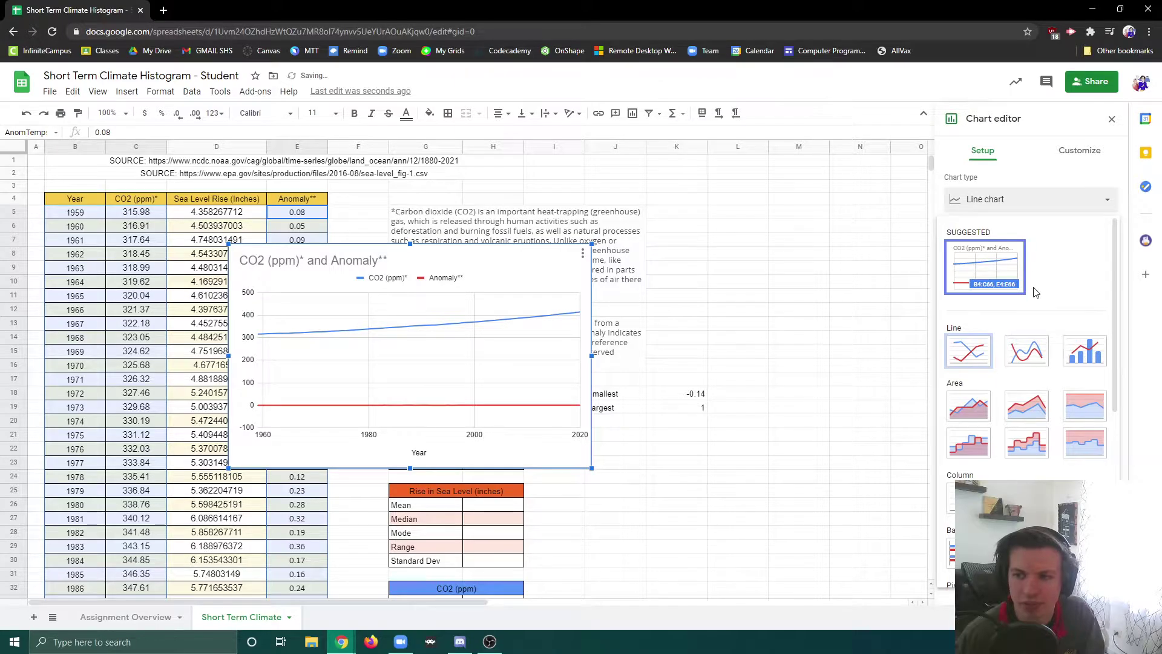
left_click(992, 268)
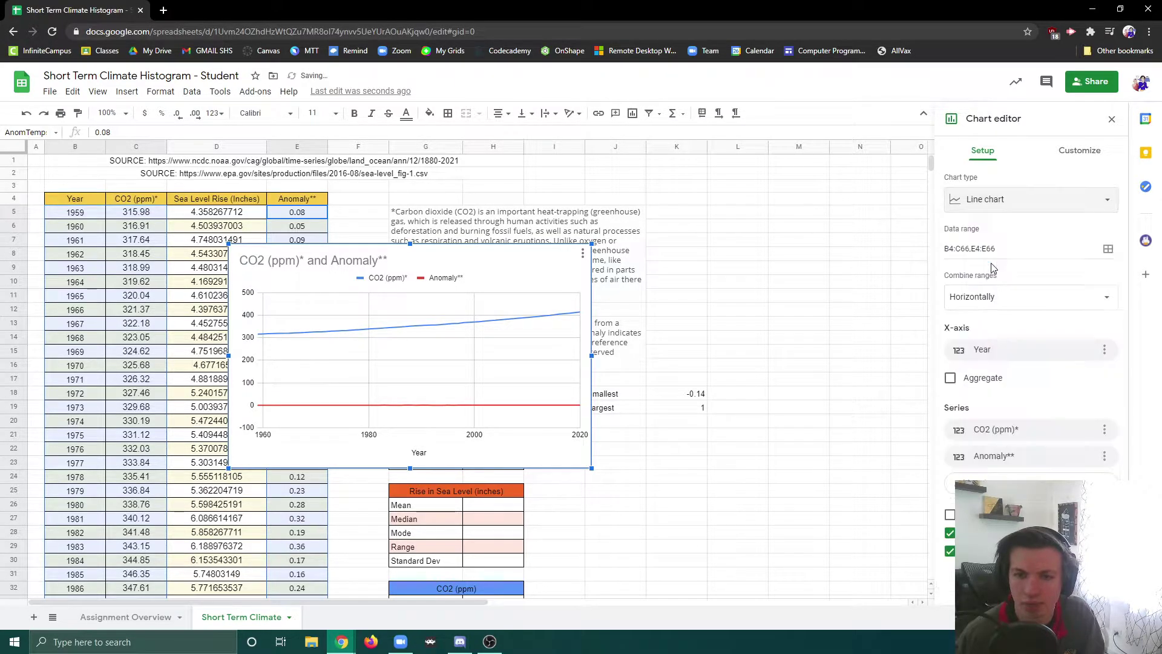
Move the line chart clear of the data table so all four data columns can be read beside it
left_click_drag(466, 254, 583, 257)
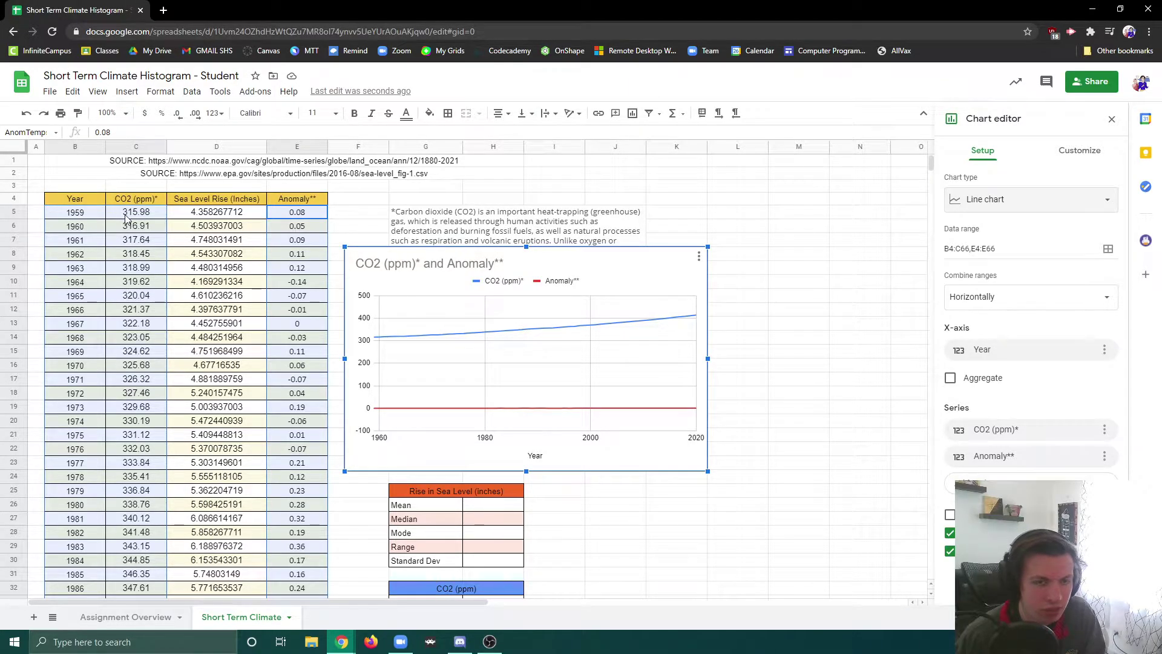
scroll(128, 218, "down", 5)
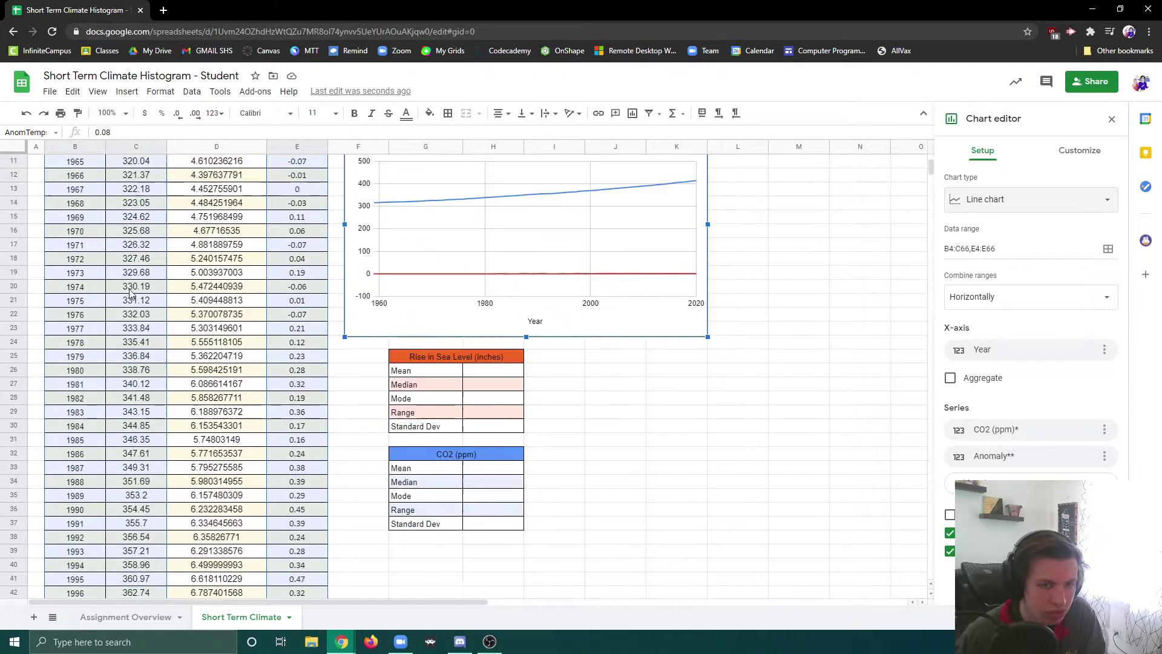
scroll(169, 370, "up", 5)
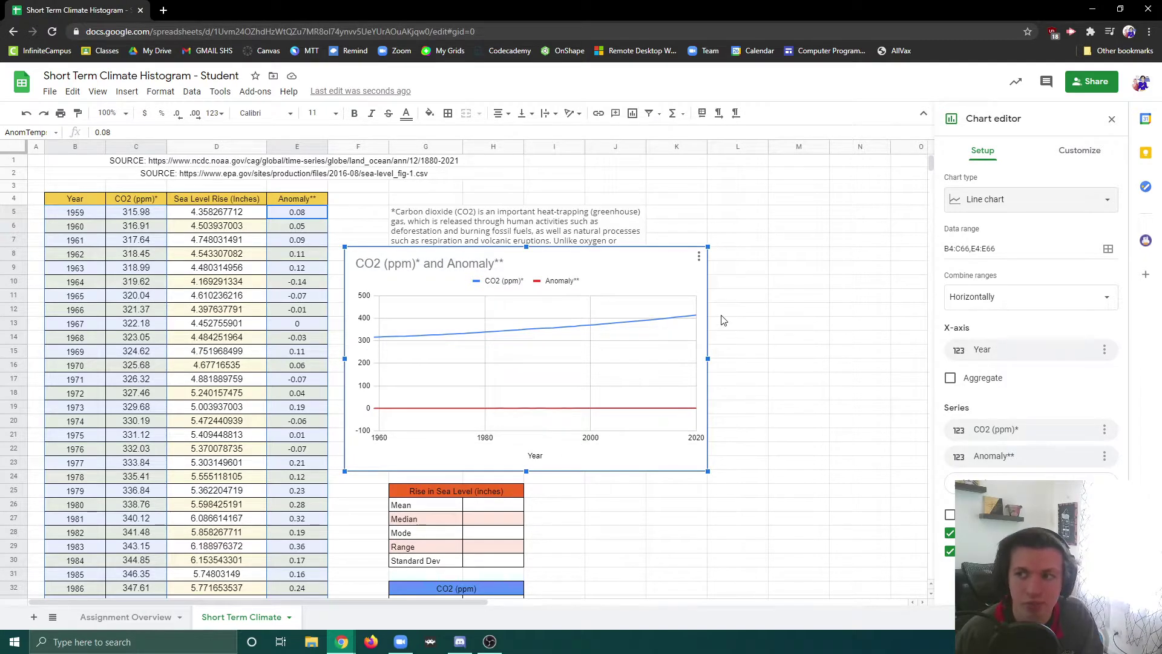
Assign the chart's Anomaly series to the right axis
left_click(1080, 155)
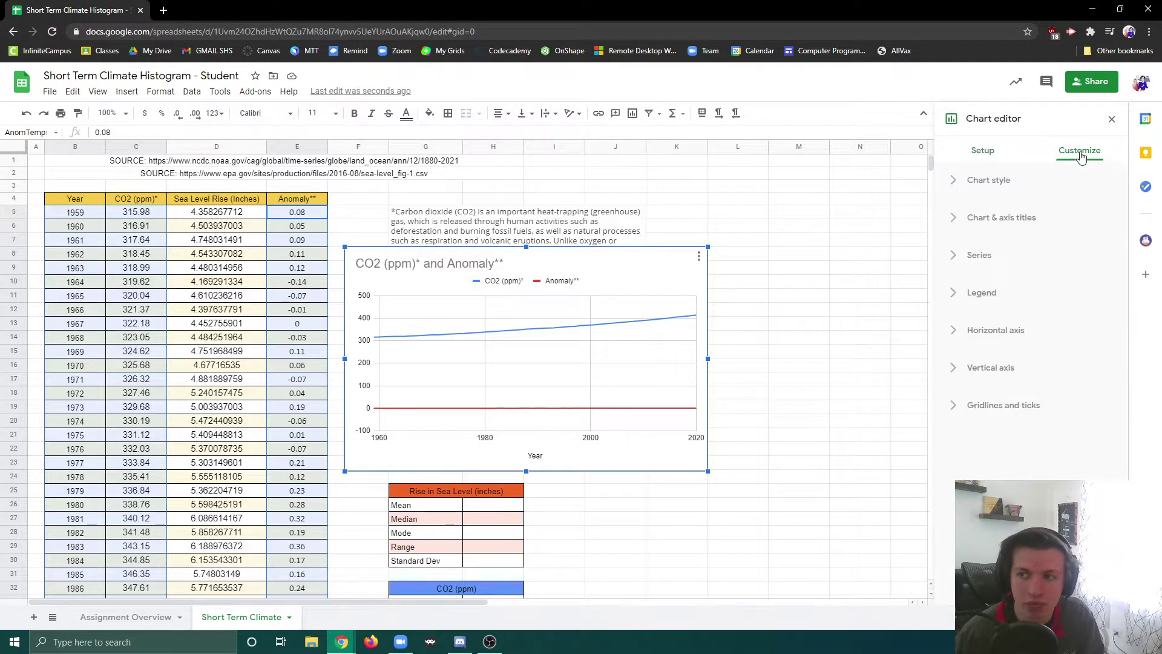
left_click(954, 260)
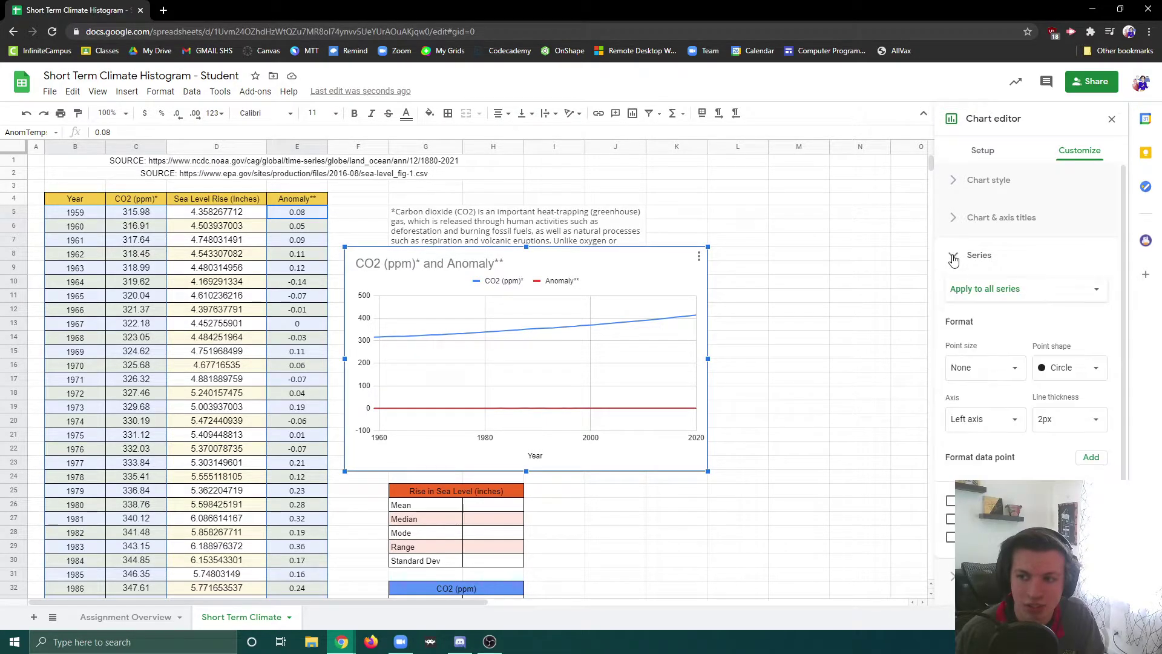
left_click(1024, 293)
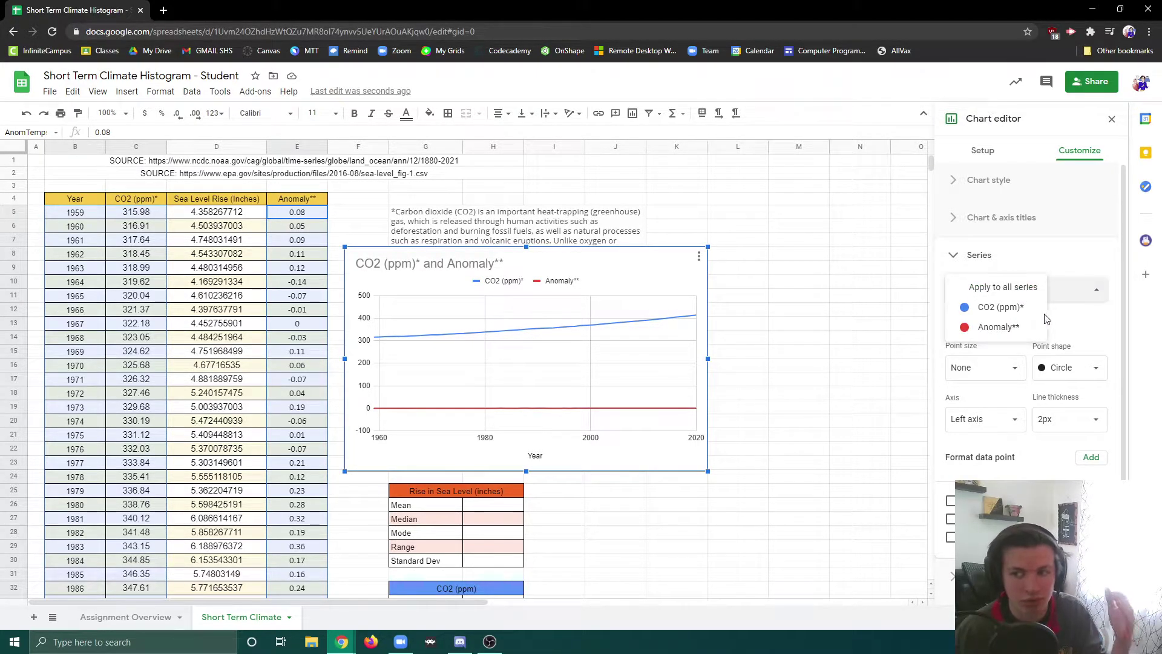
left_click(997, 329)
left_click(999, 293)
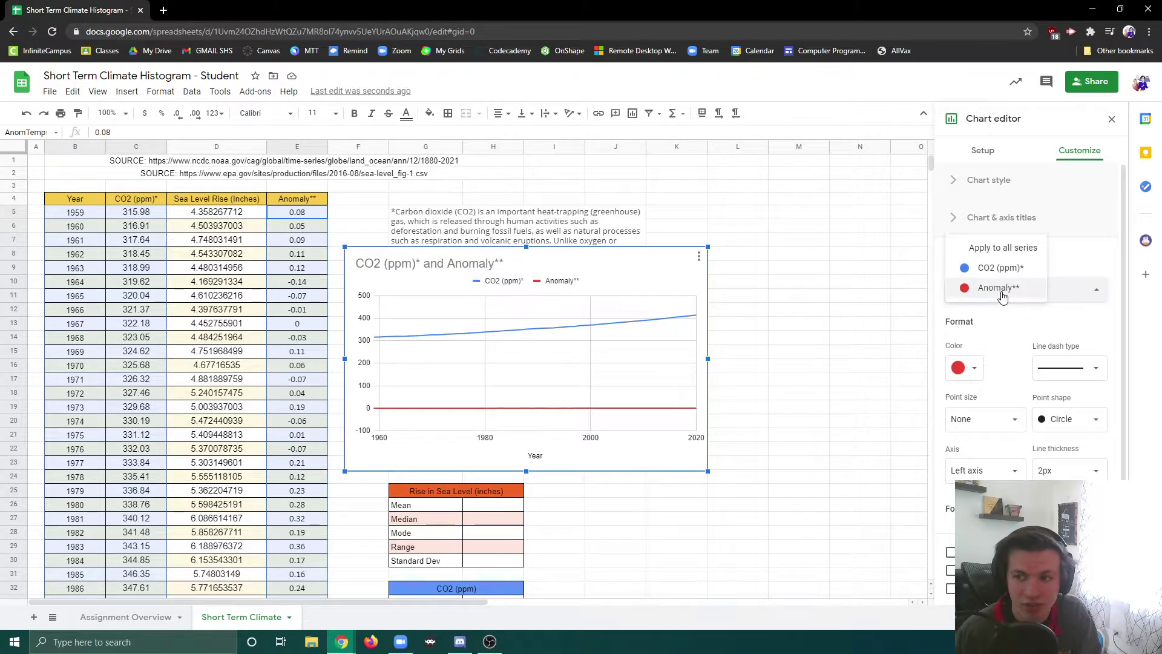
left_click(998, 290)
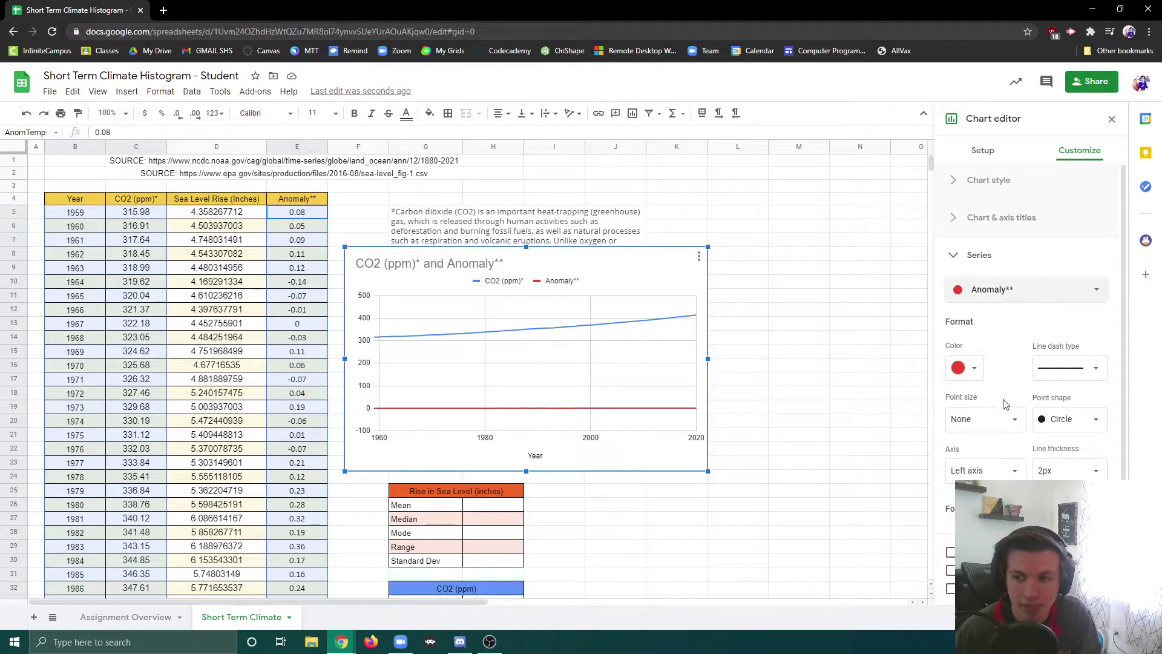
left_click(997, 471)
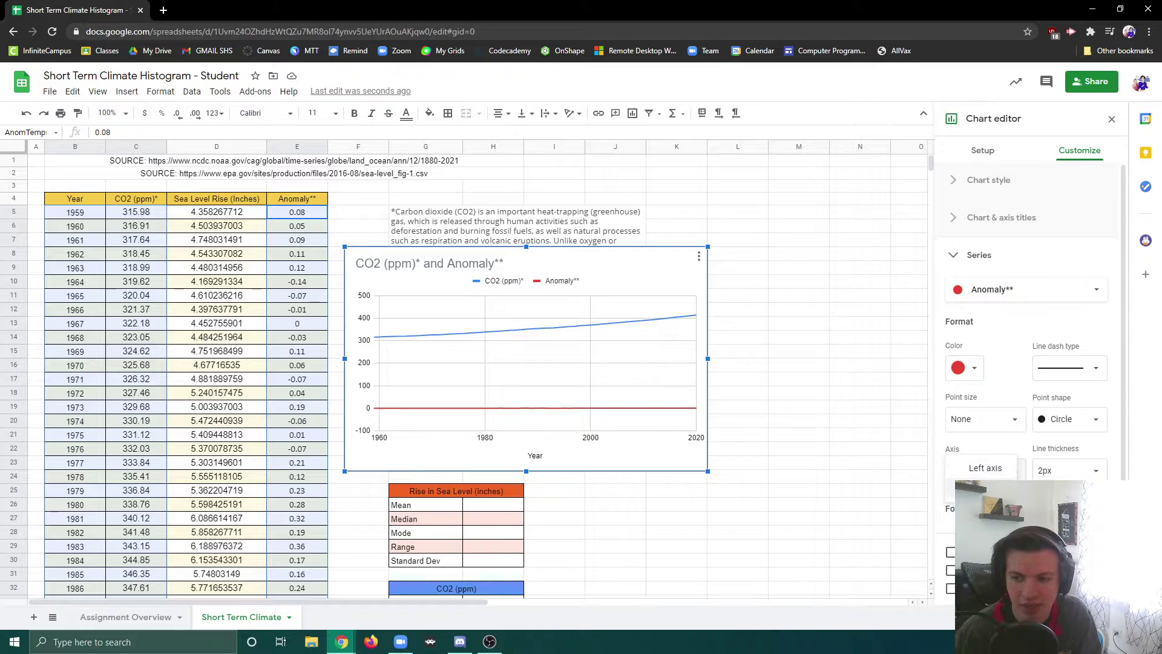
left_click(974, 488)
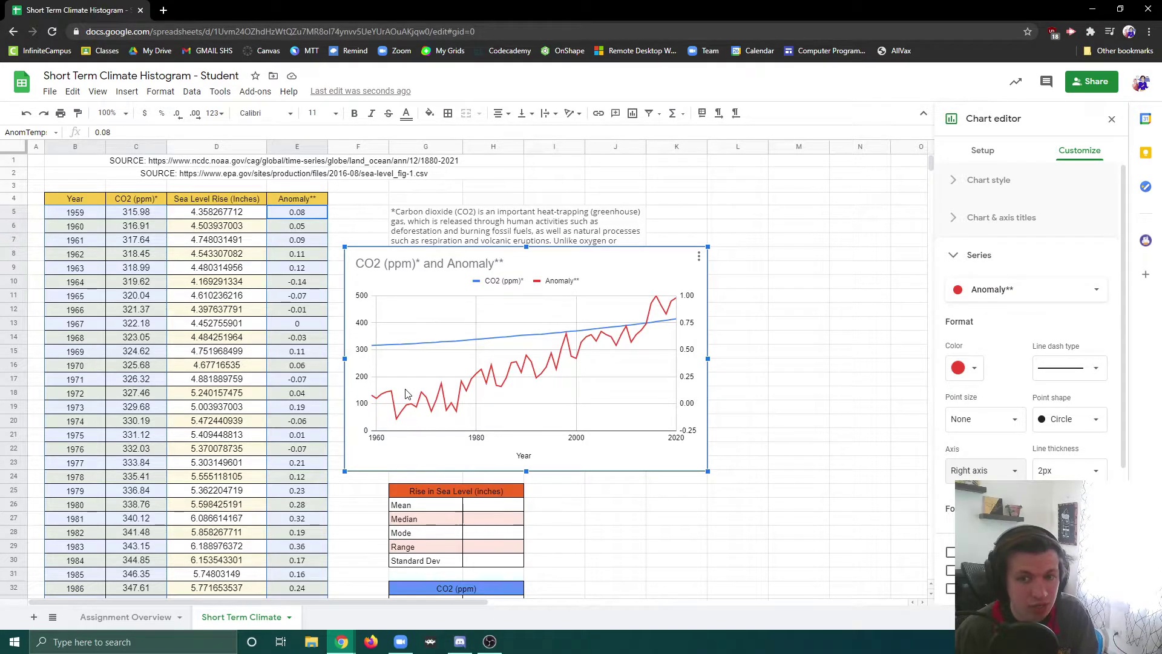
left_click(561, 360)
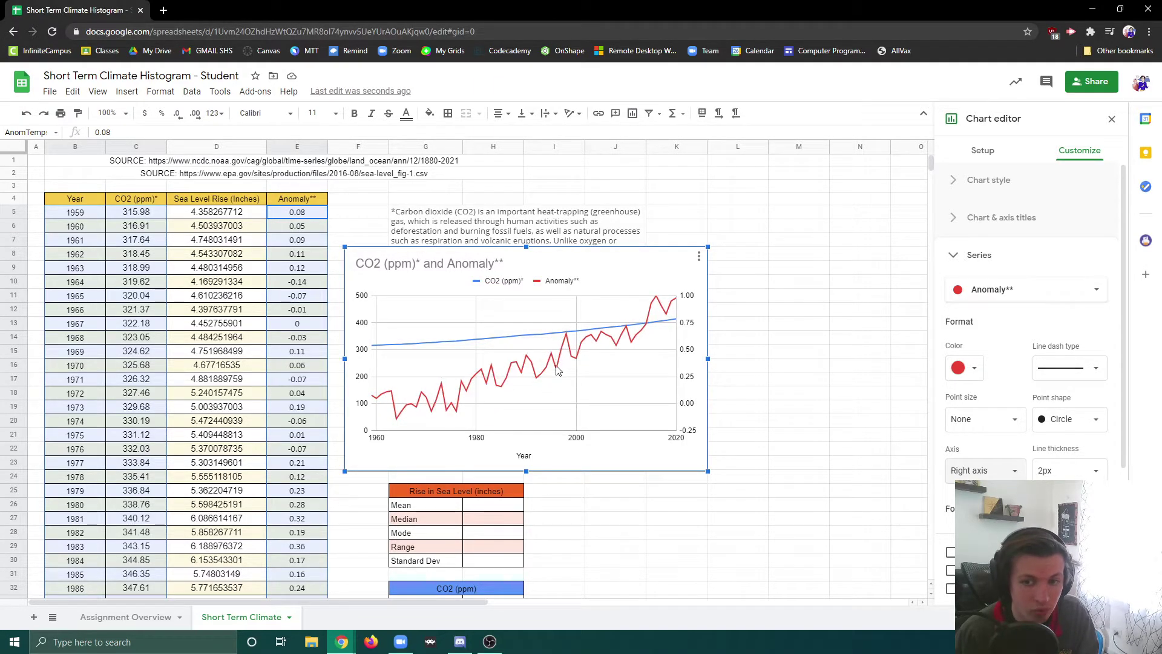
left_click(652, 312)
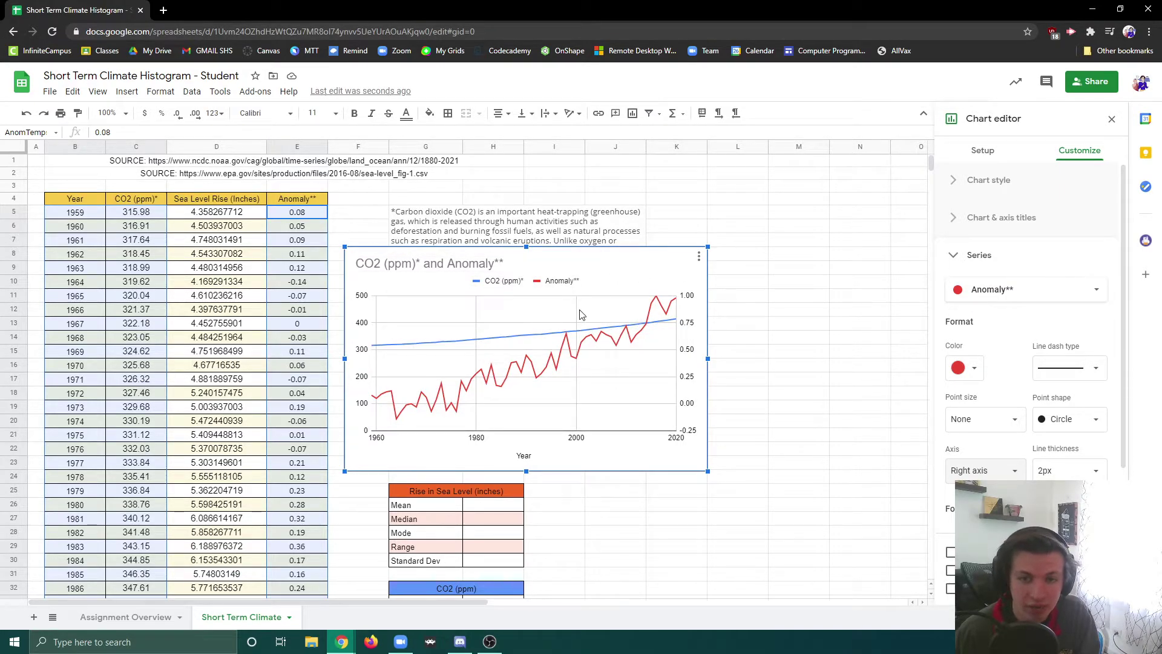
Center-align the chart title "CO2 (ppm)* and Anomaly**"
left_click(957, 219)
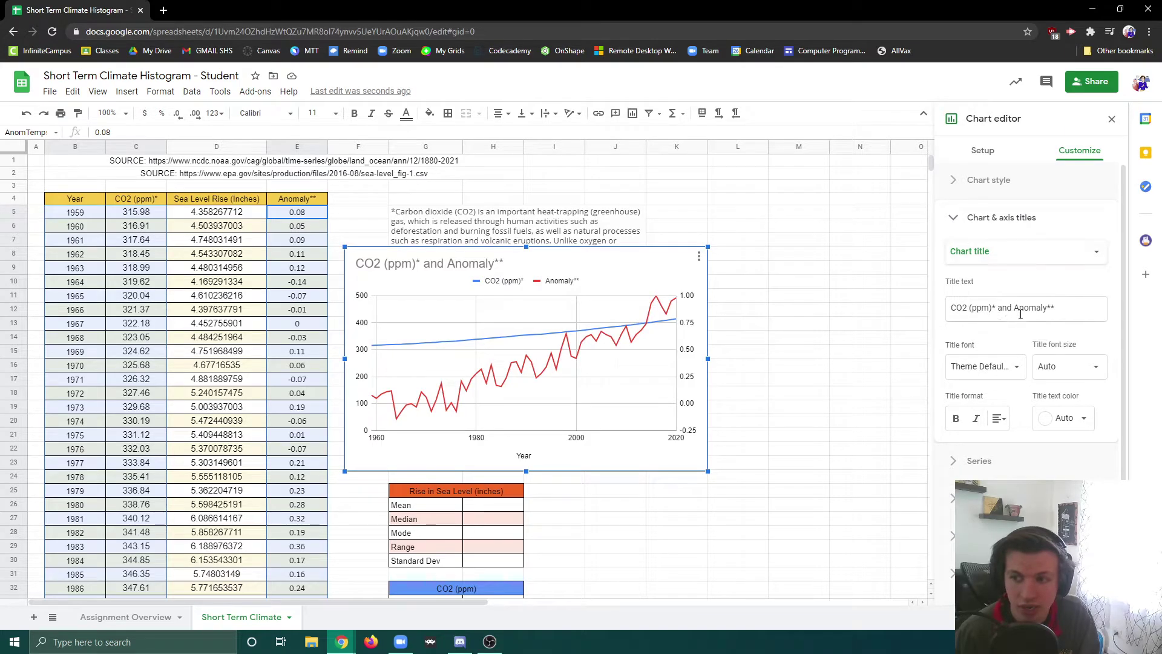
left_click(1067, 255)
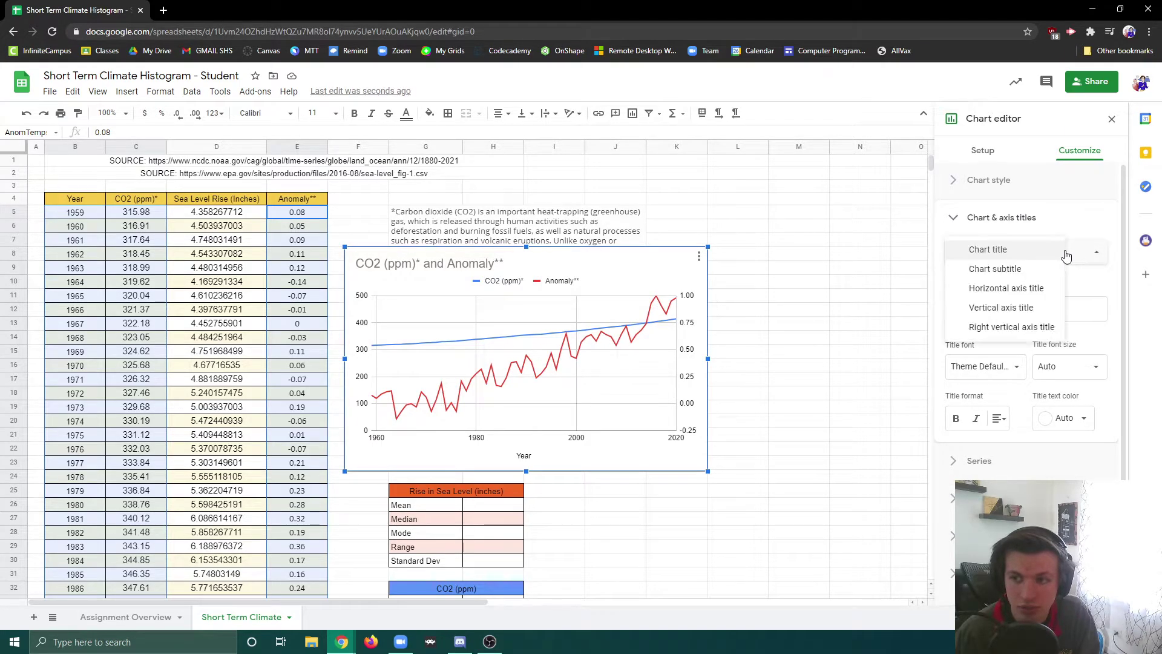
left_click(1064, 252)
left_click(998, 419)
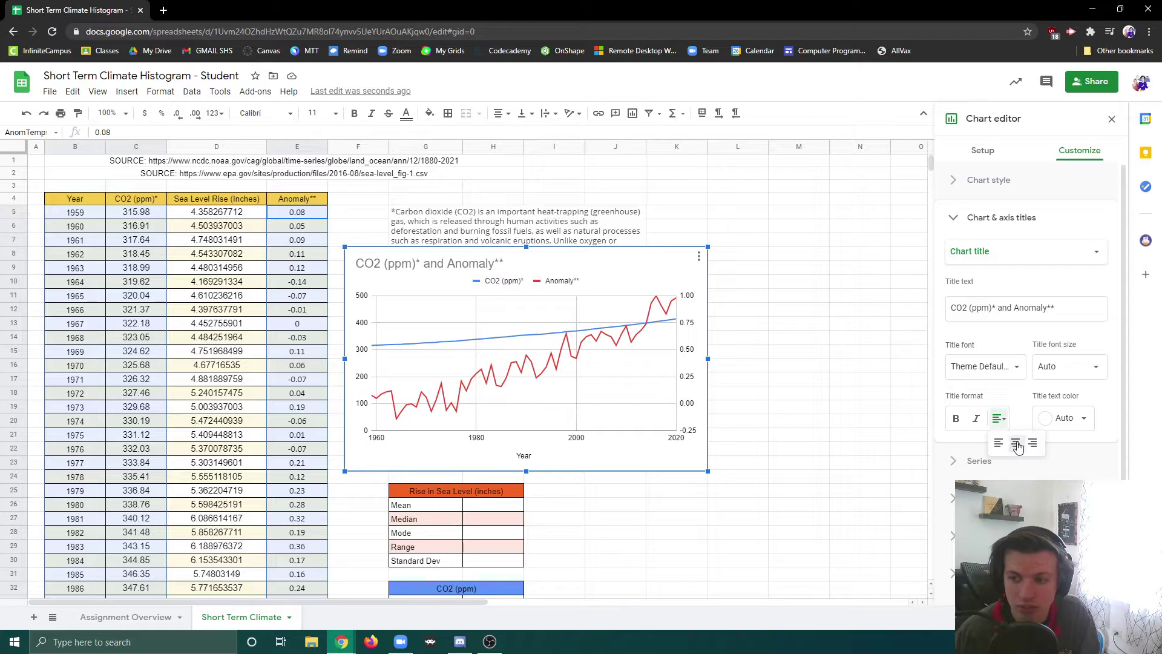
left_click(1016, 444)
Set the chart's vertical axis title to "CO2 (ppm)"
left_click(1031, 251)
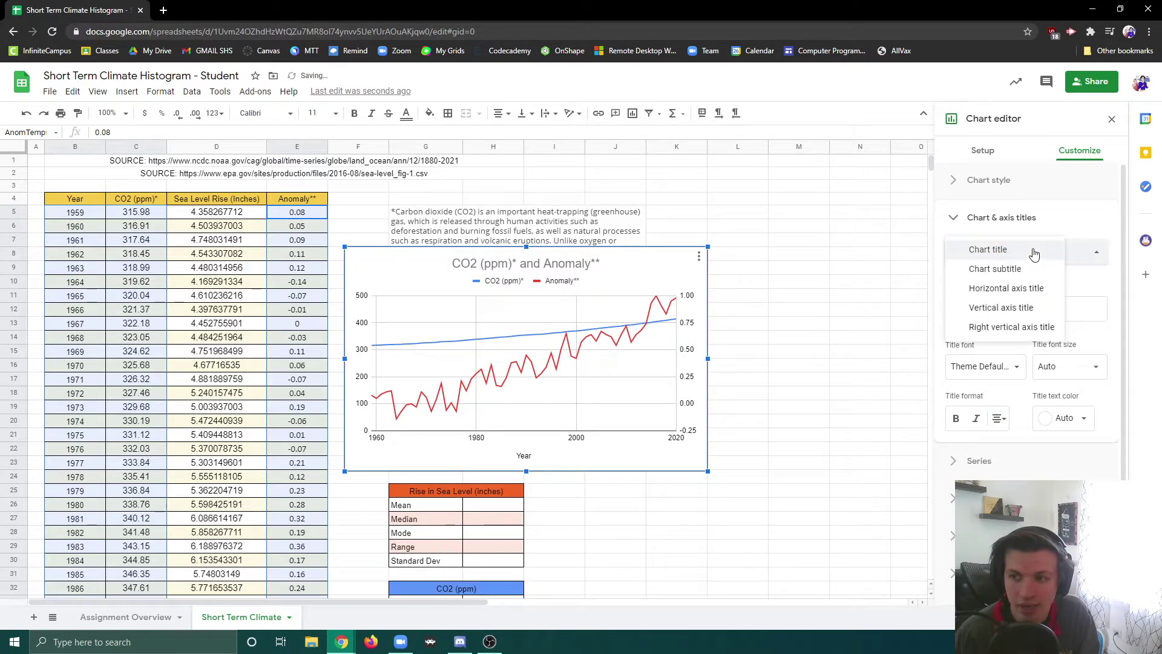
left_click(1004, 288)
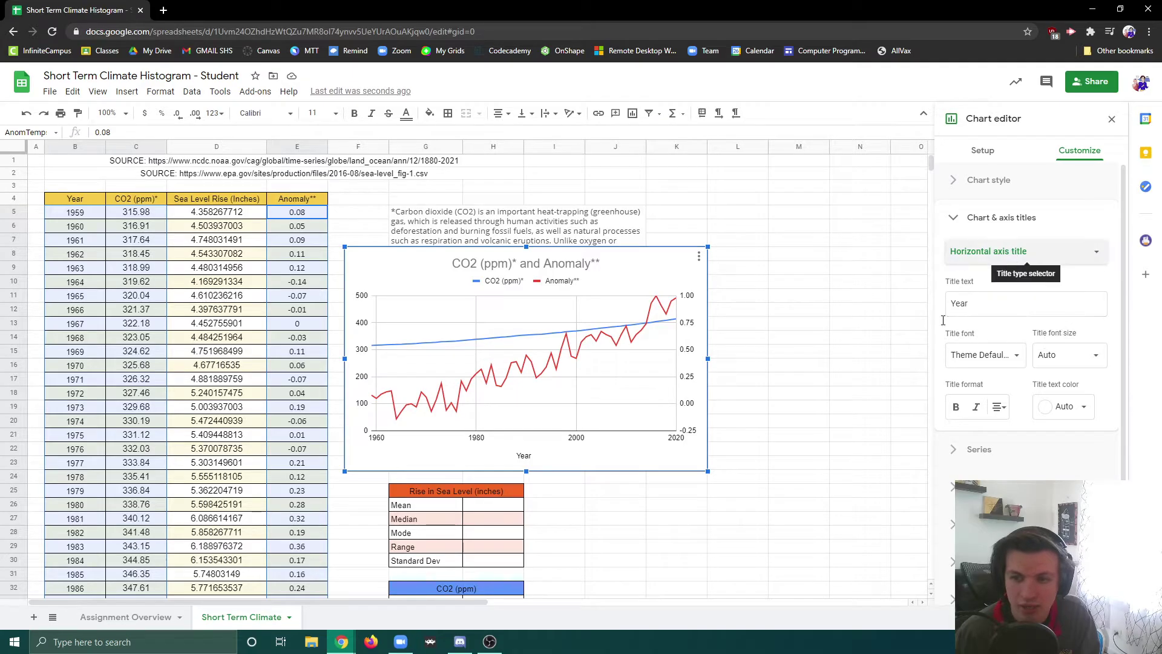
left_click(1010, 255)
left_click(1000, 270)
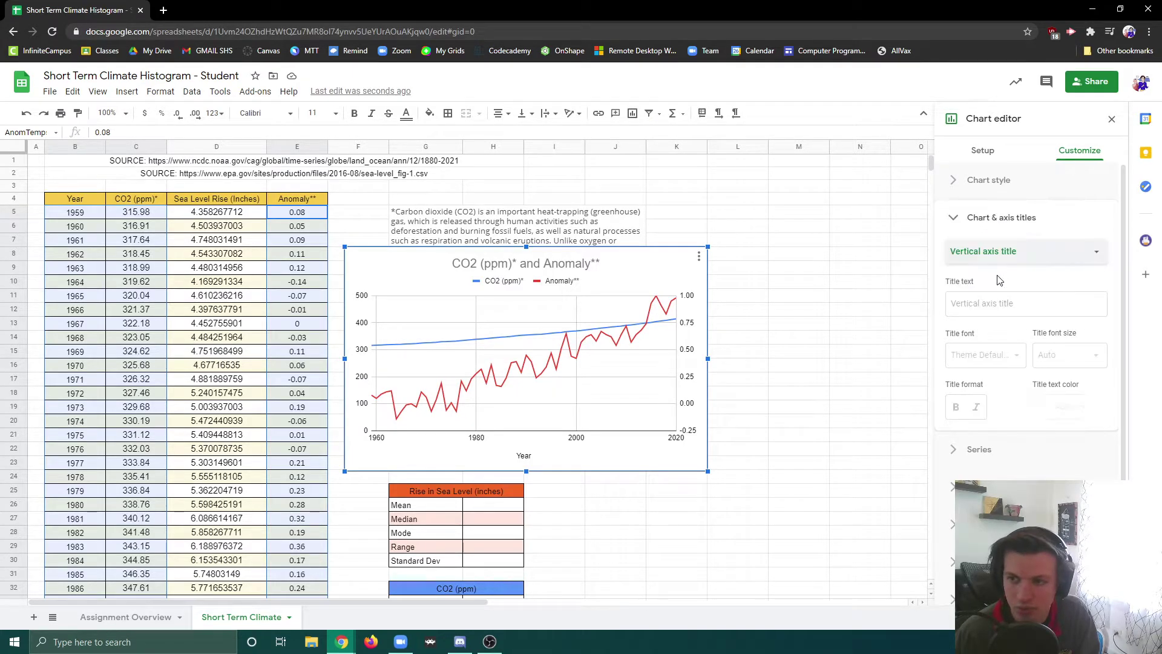
left_click(1012, 302)
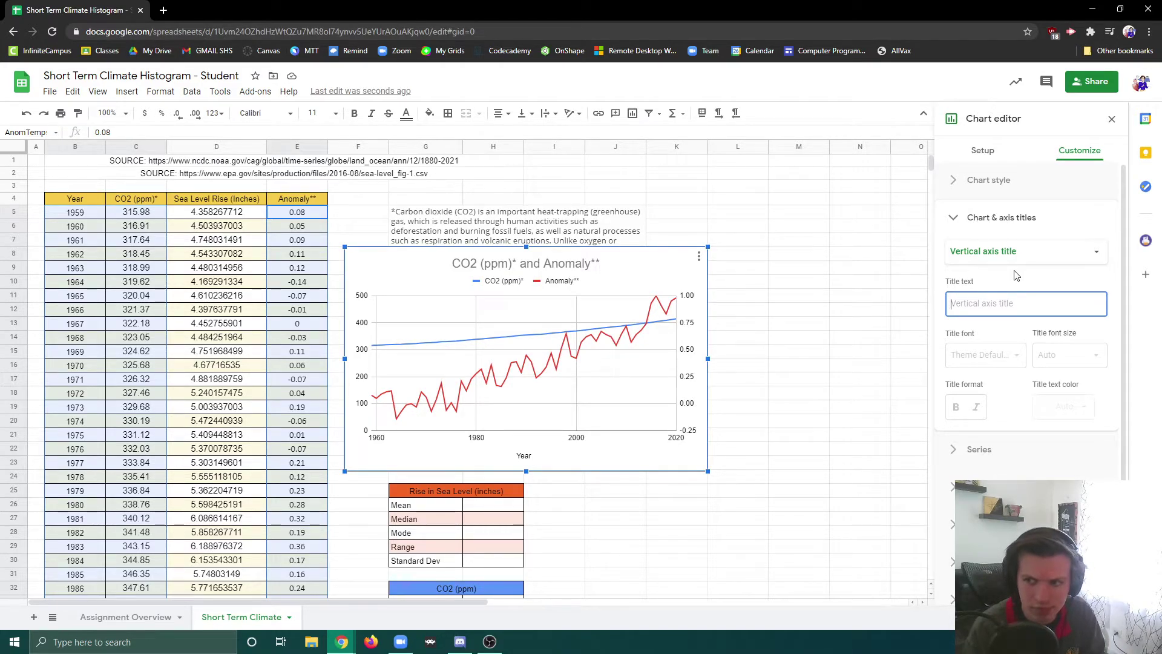
left_click(1052, 258)
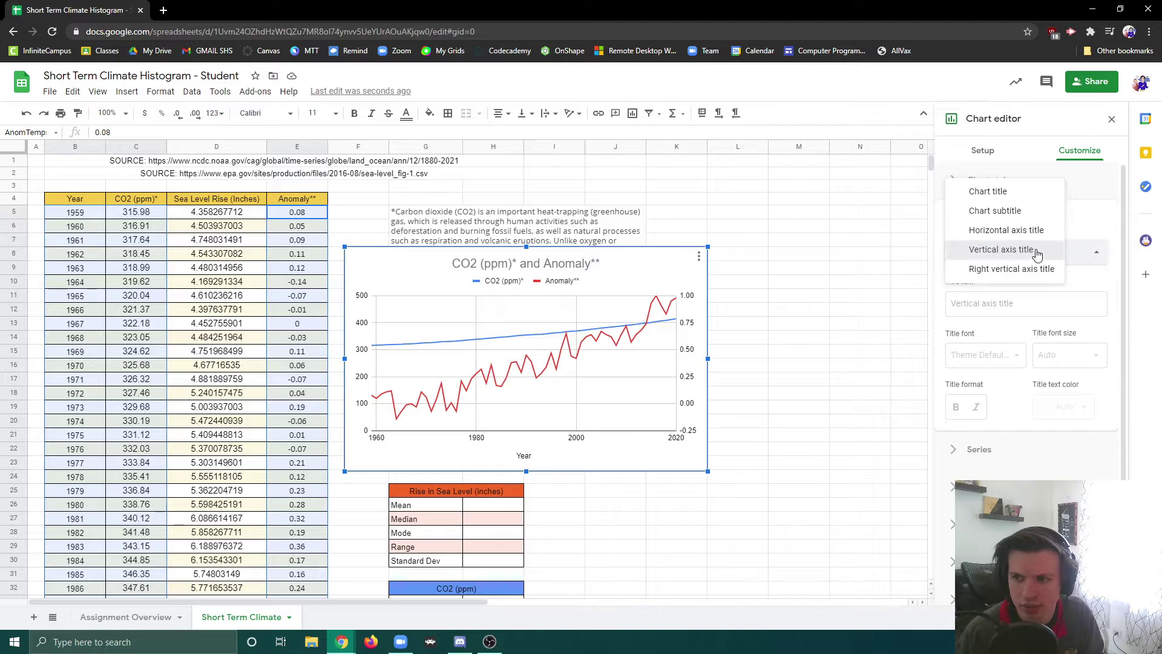
left_click(1037, 255)
left_click(985, 303)
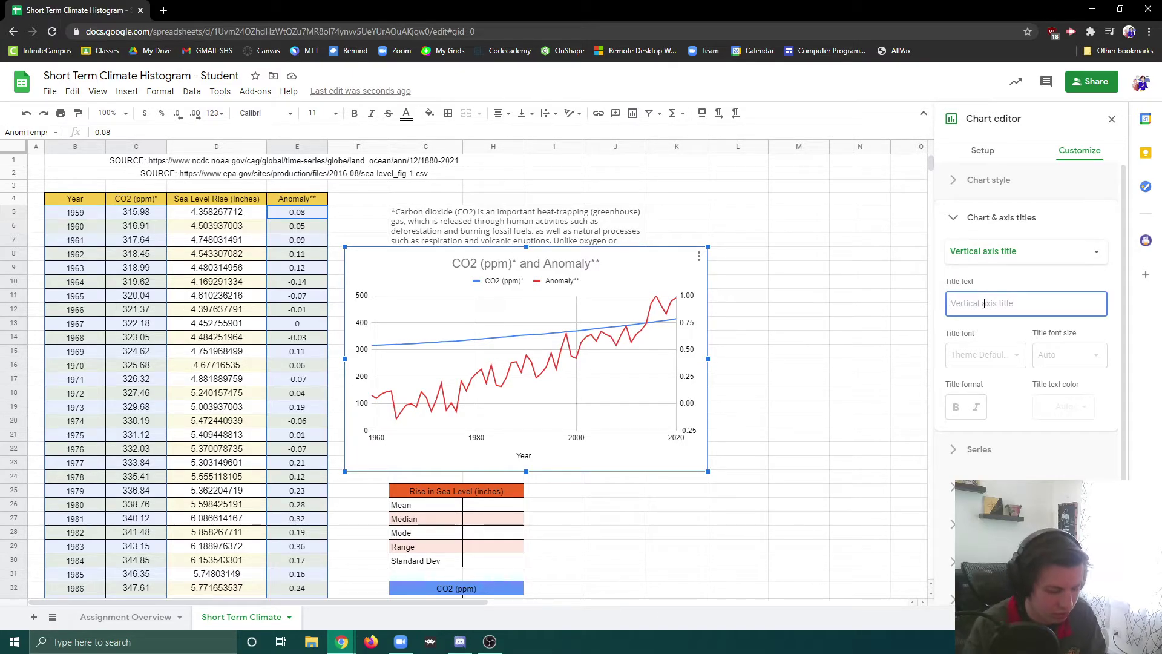
type("CO@")
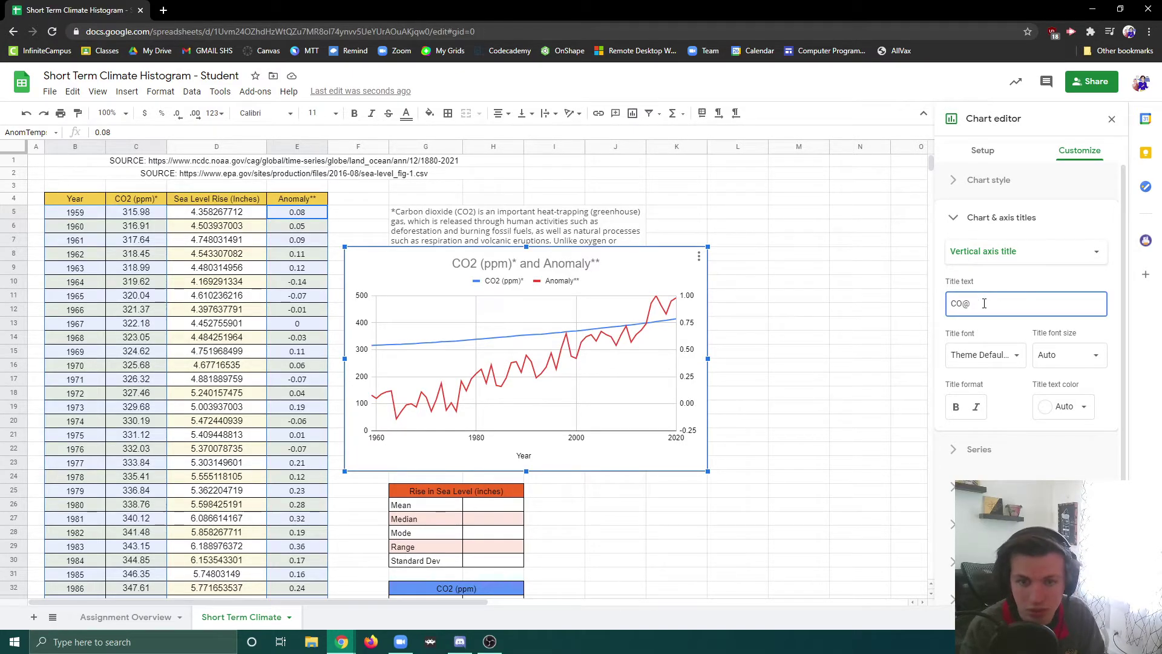
key("BackSpace")
type("2")
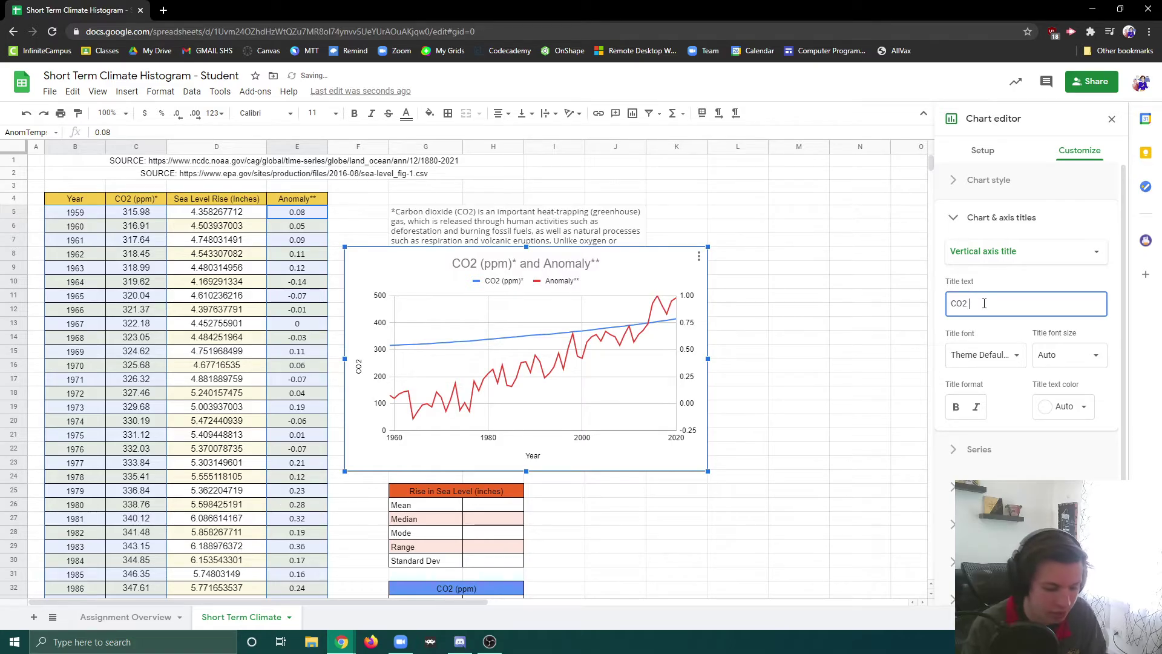
type(")")
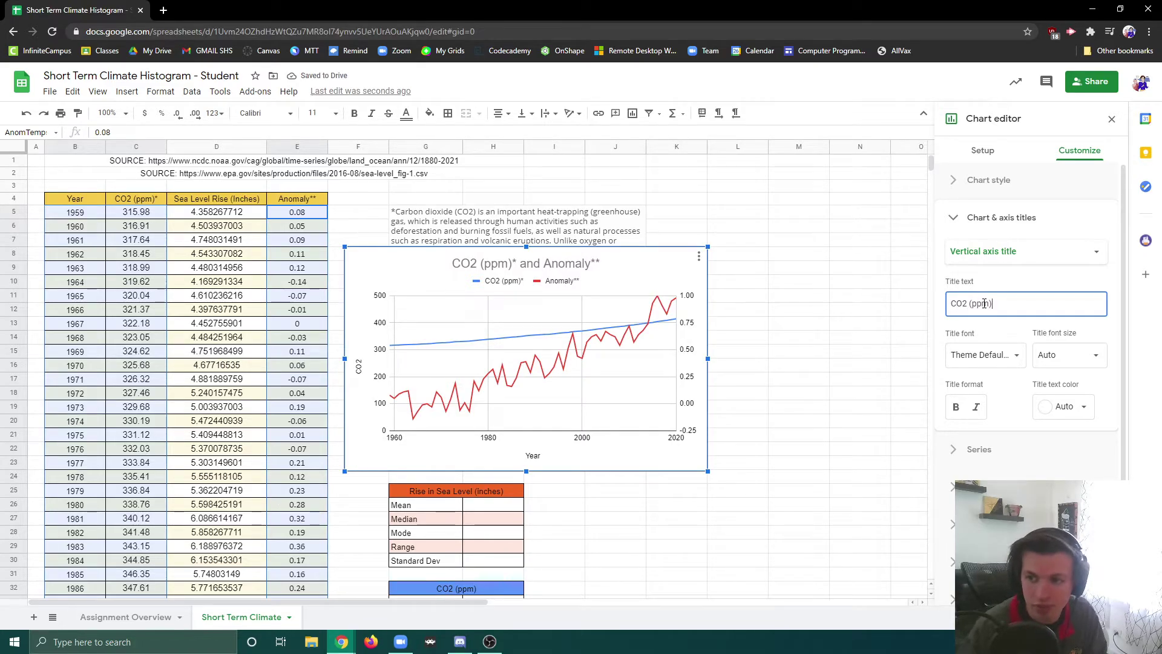
Set the chart's right vertical axis title to "Anomaly (diff. of temperature)"
left_click(1056, 251)
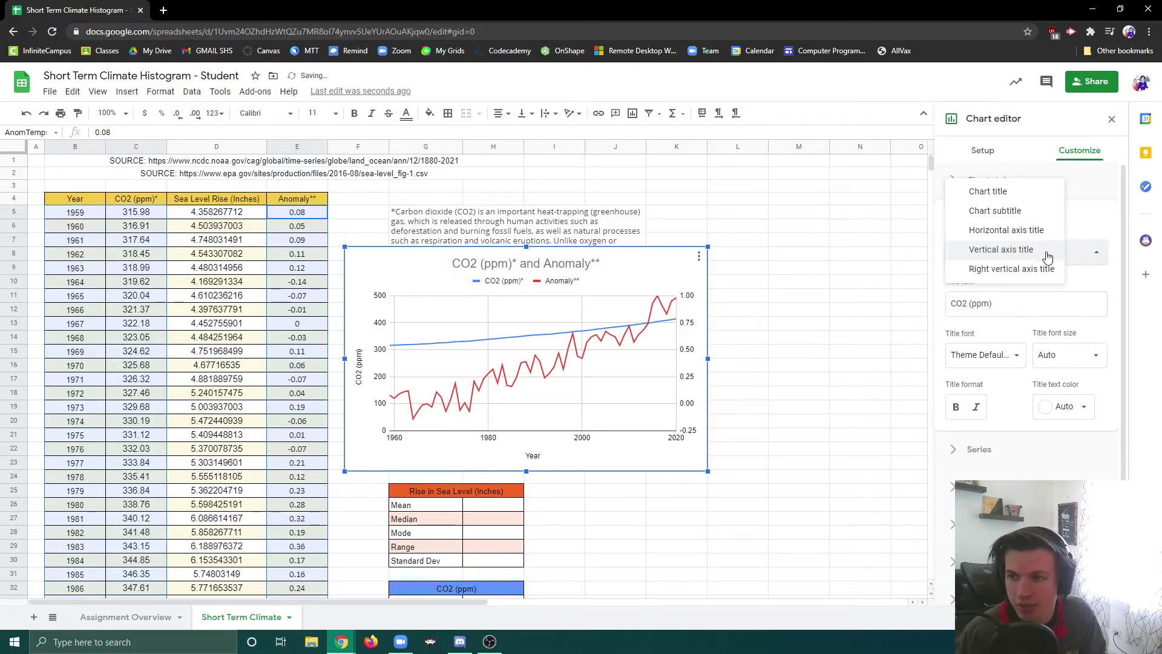
left_click(1020, 267)
left_click(1022, 304)
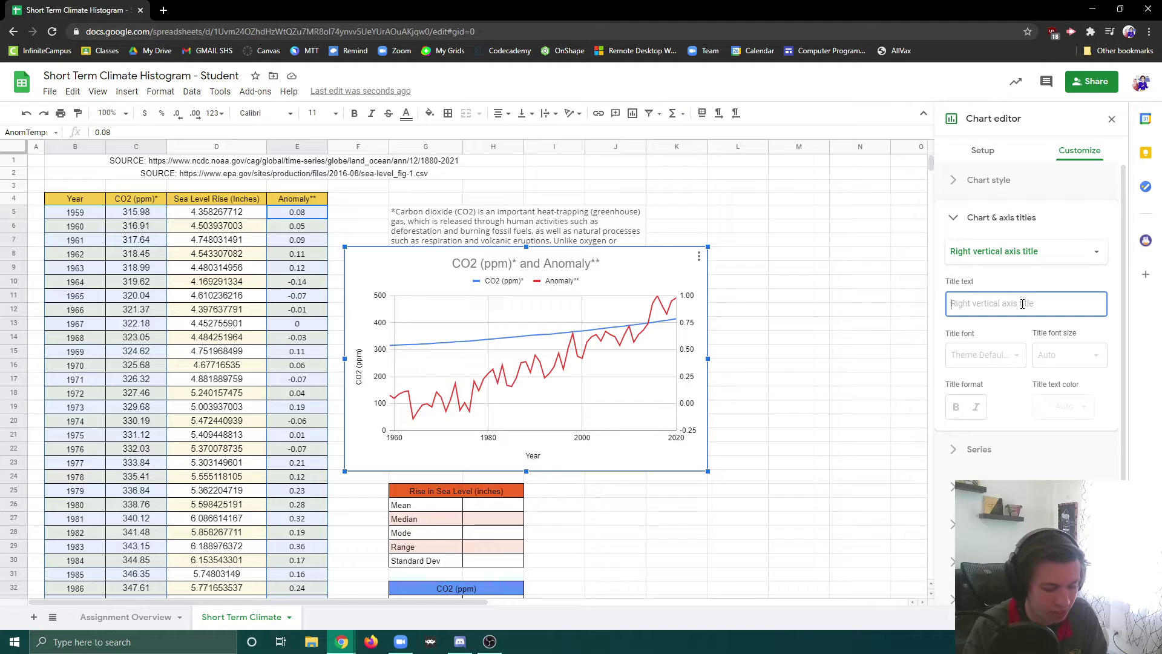
type("A")
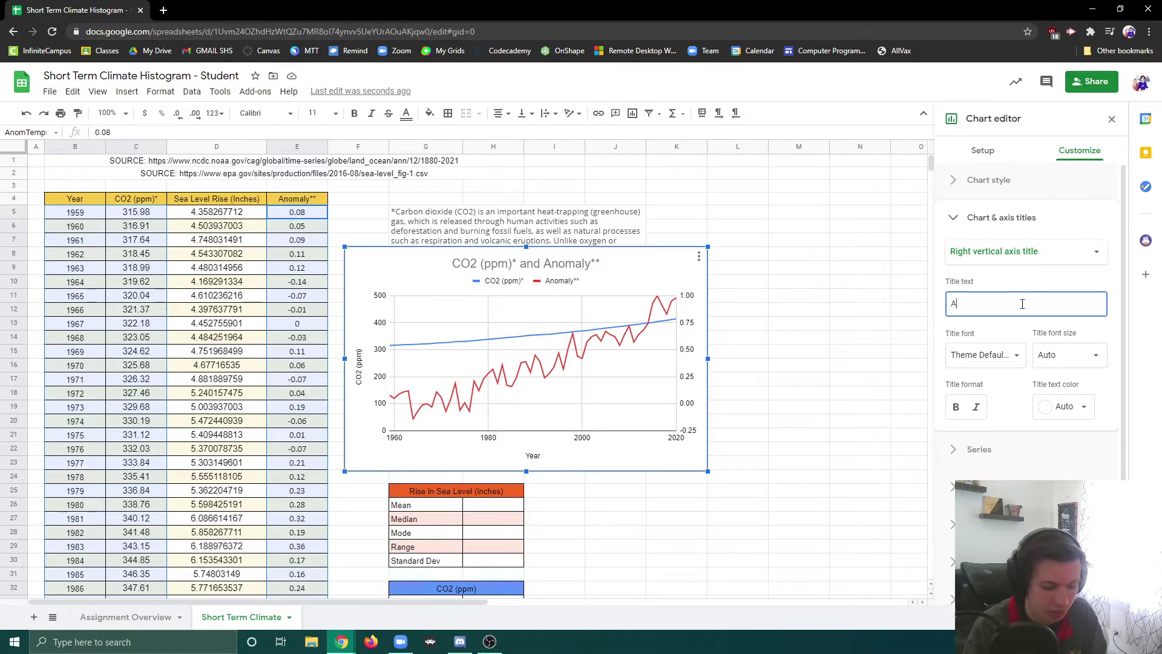
type("Nomno")
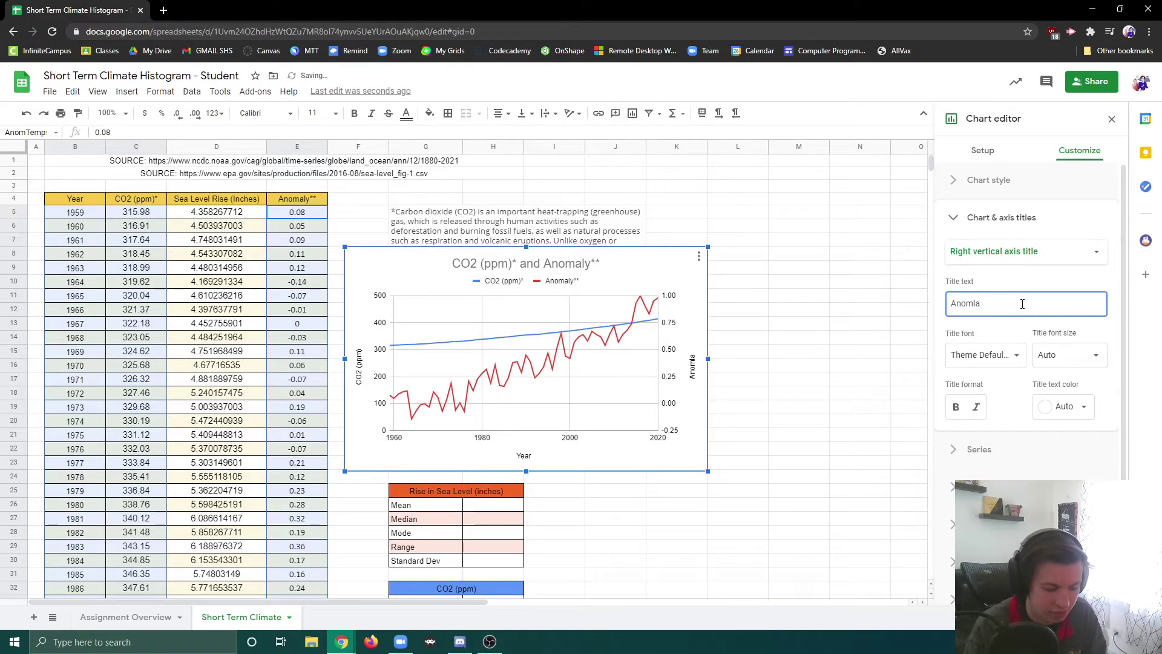
type("maly")
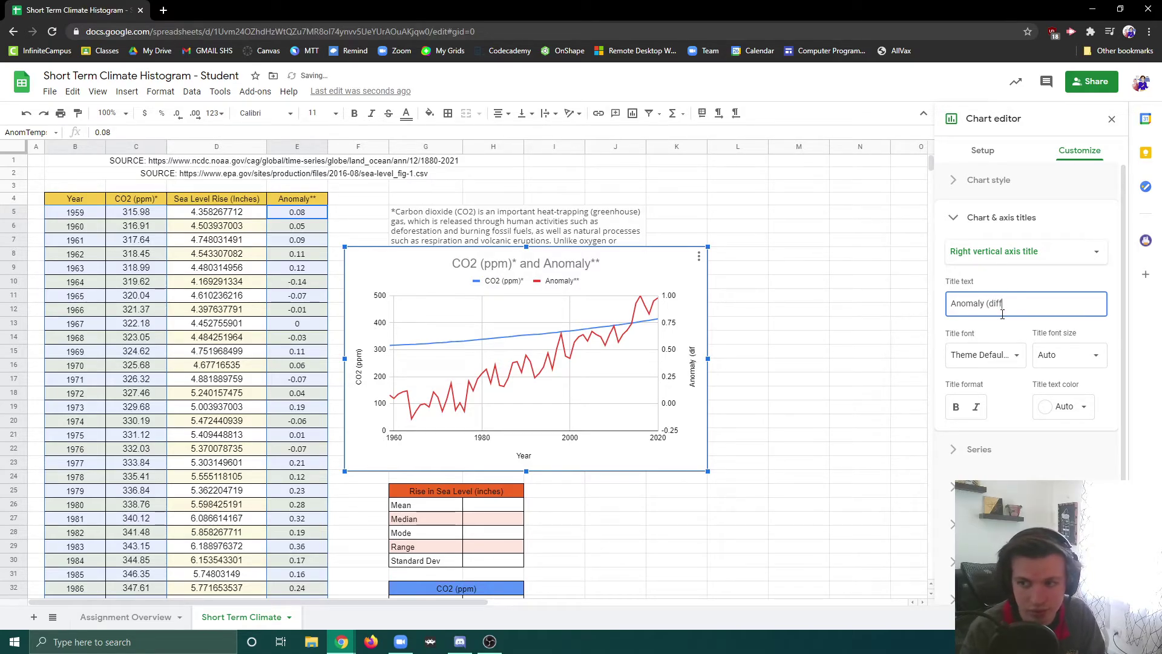
type("(diff. of temp")
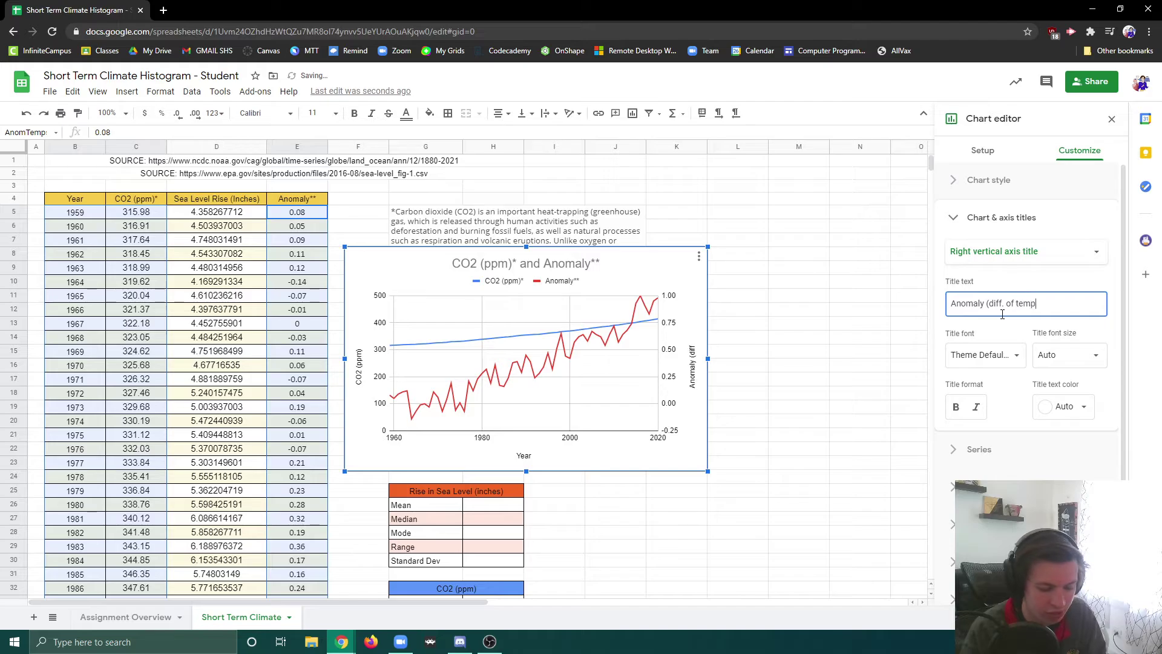
type("erature")
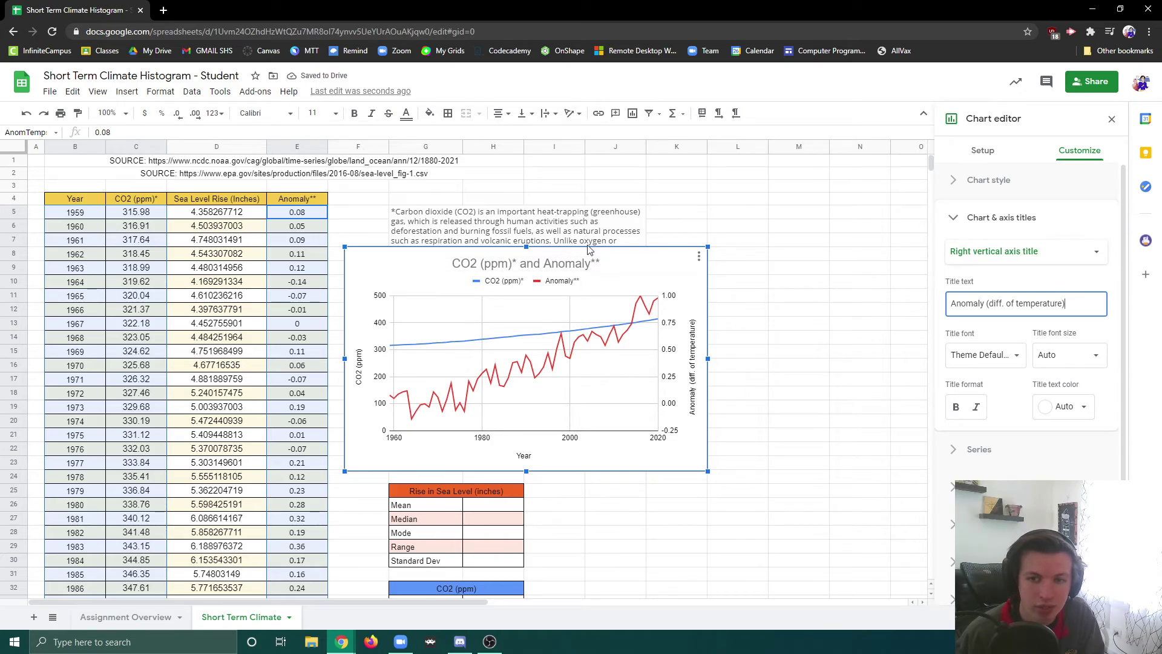
Shift the line chart away from the data table and copy the chart
left_click_drag(609, 261, 661, 301)
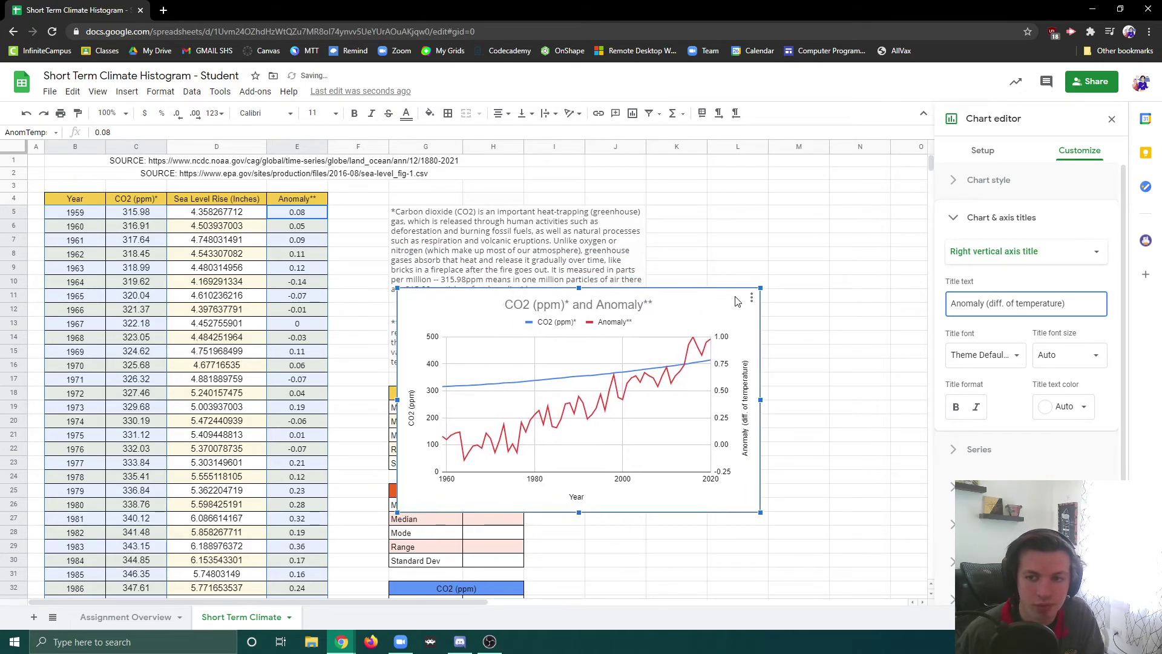
left_click(750, 298)
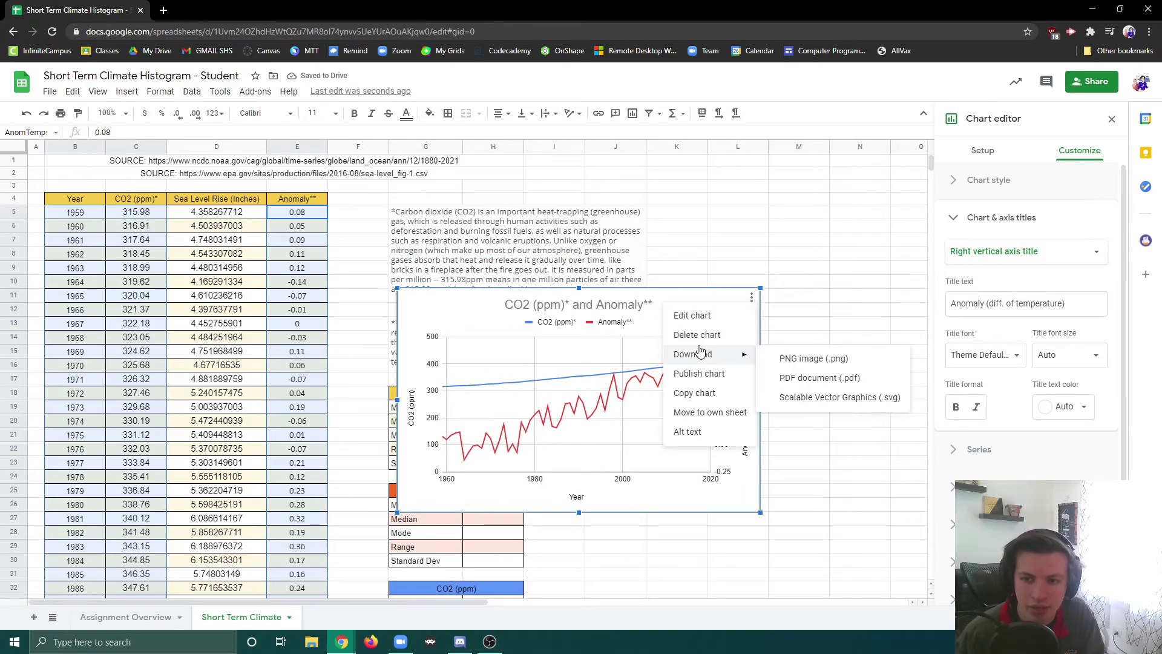
left_click(694, 393)
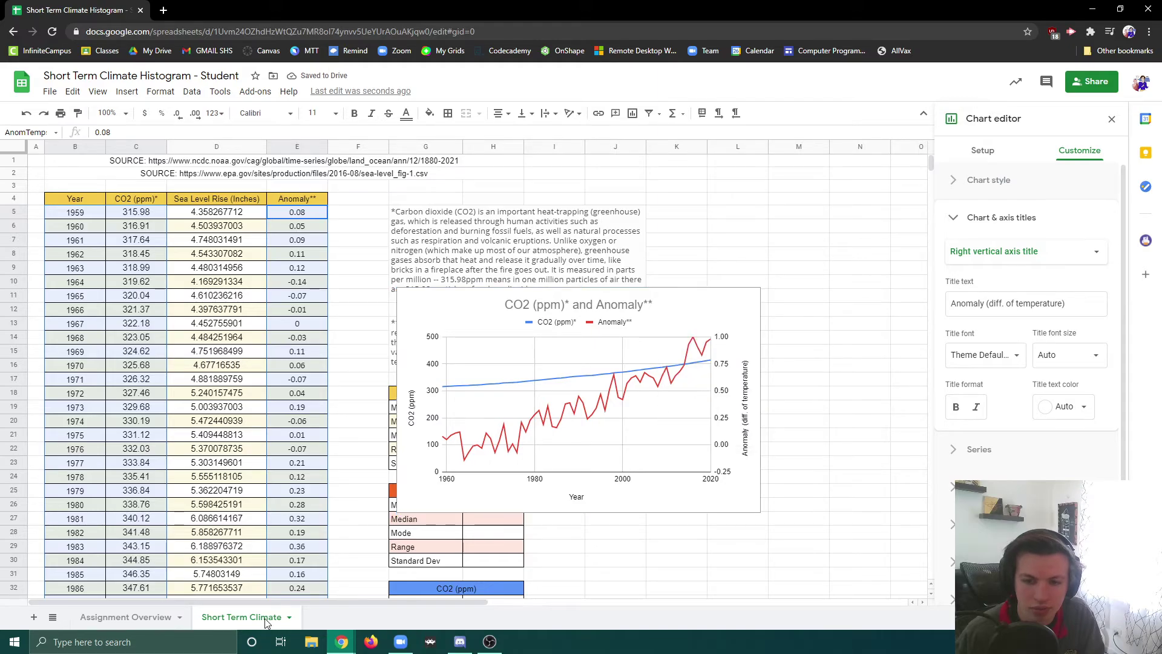
Paste the copied chart into the "Graph One: Anomaly and CO2" box on the Assignment Overview sheet and fit it between the box's side borders
left_click(126, 617)
scroll(324, 426, "down", 3)
scroll(290, 417, "down", 2)
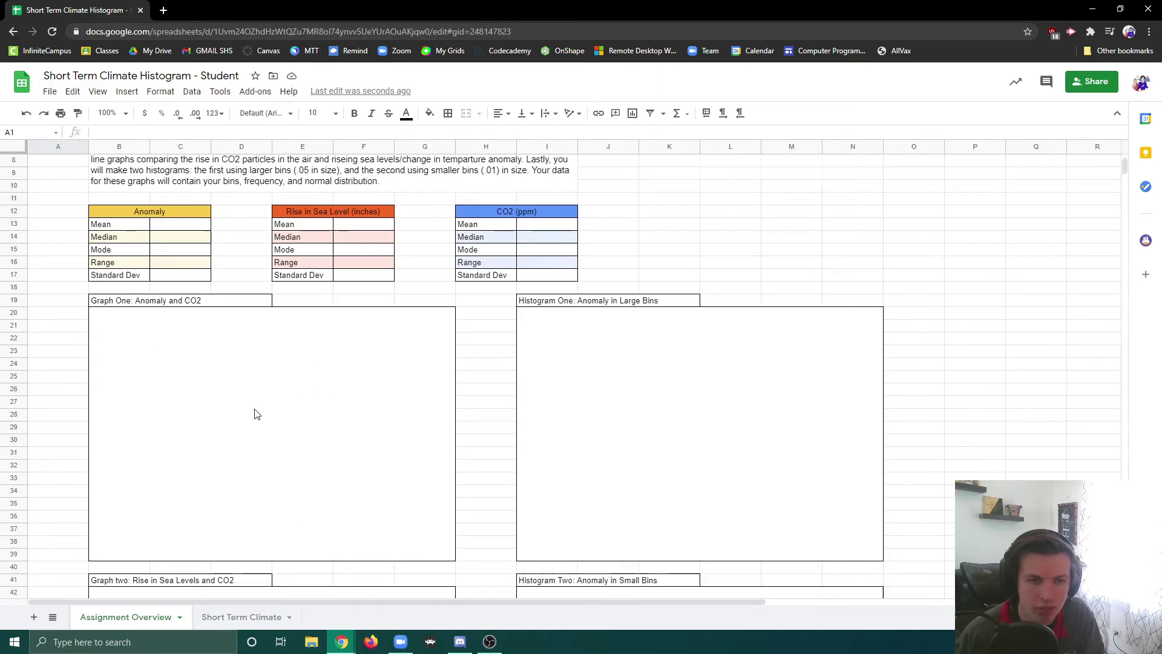
left_click(58, 353)
left_click(133, 345)
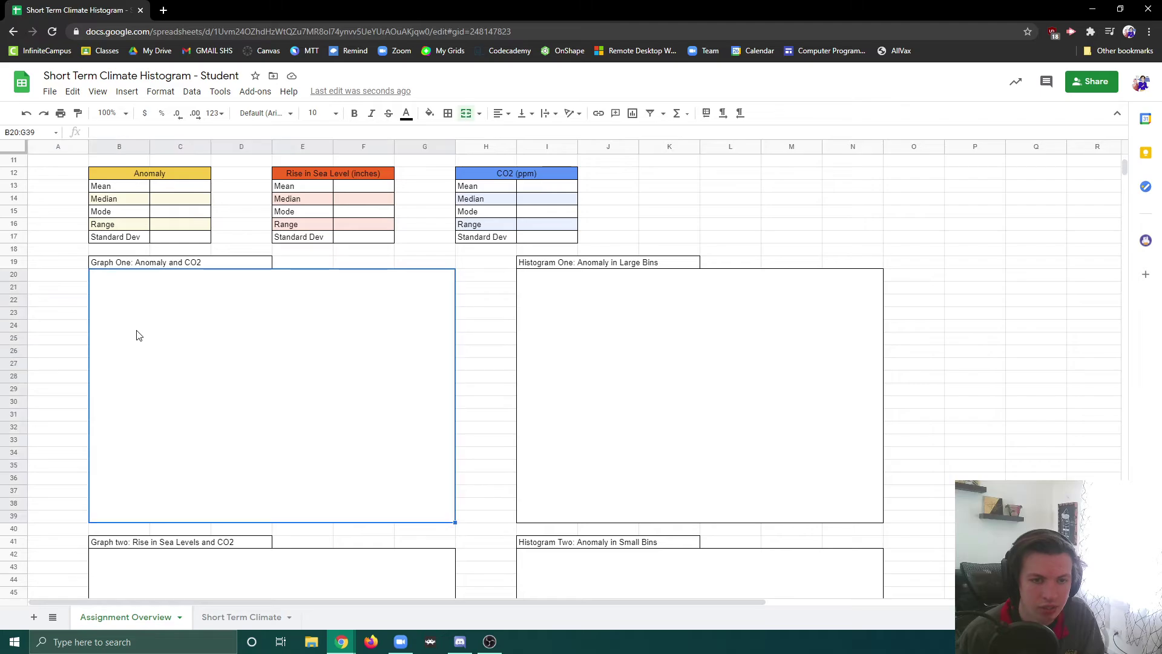
right_click(135, 332)
left_click(182, 194)
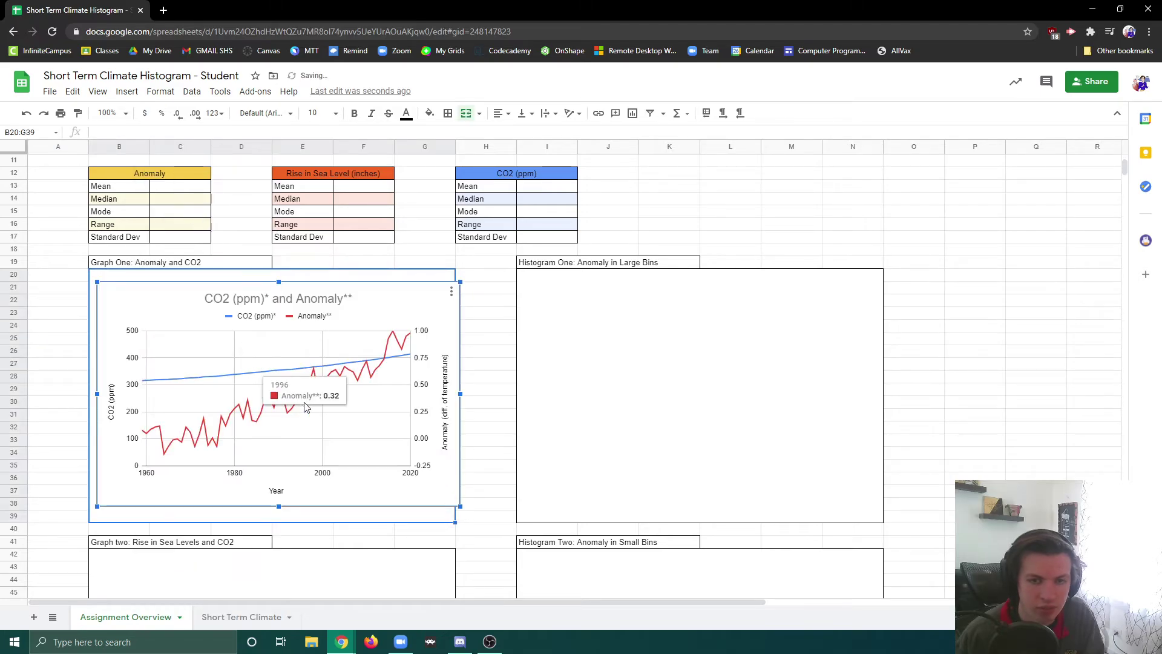
left_click_drag(301, 403, 295, 398)
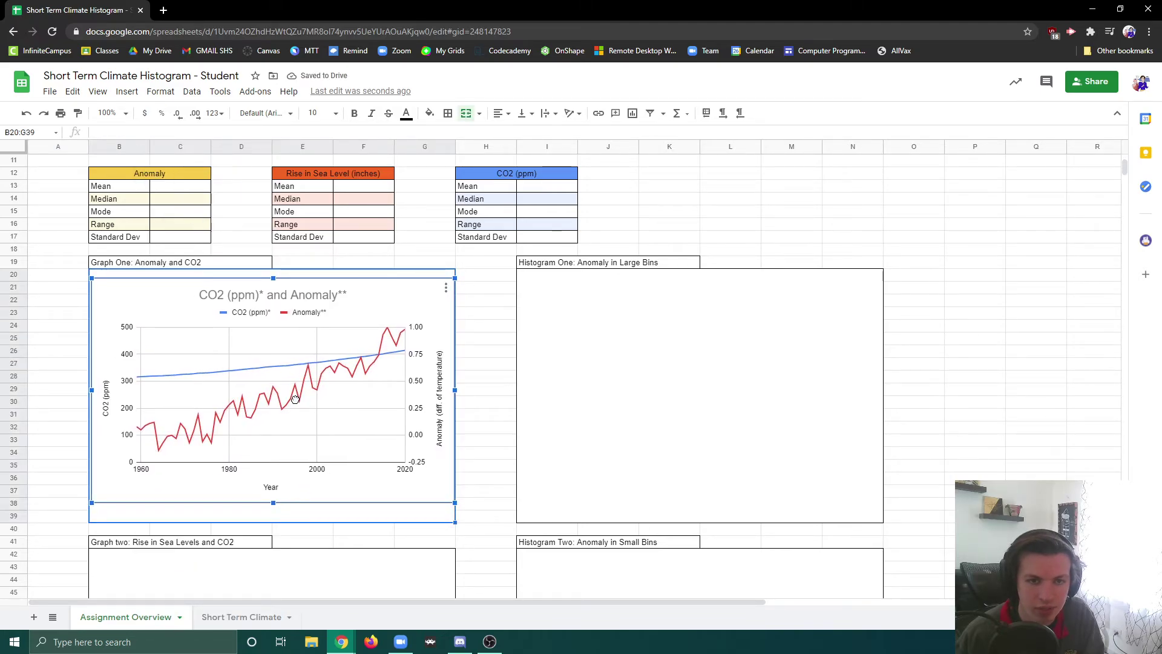
left_click(1020, 364)
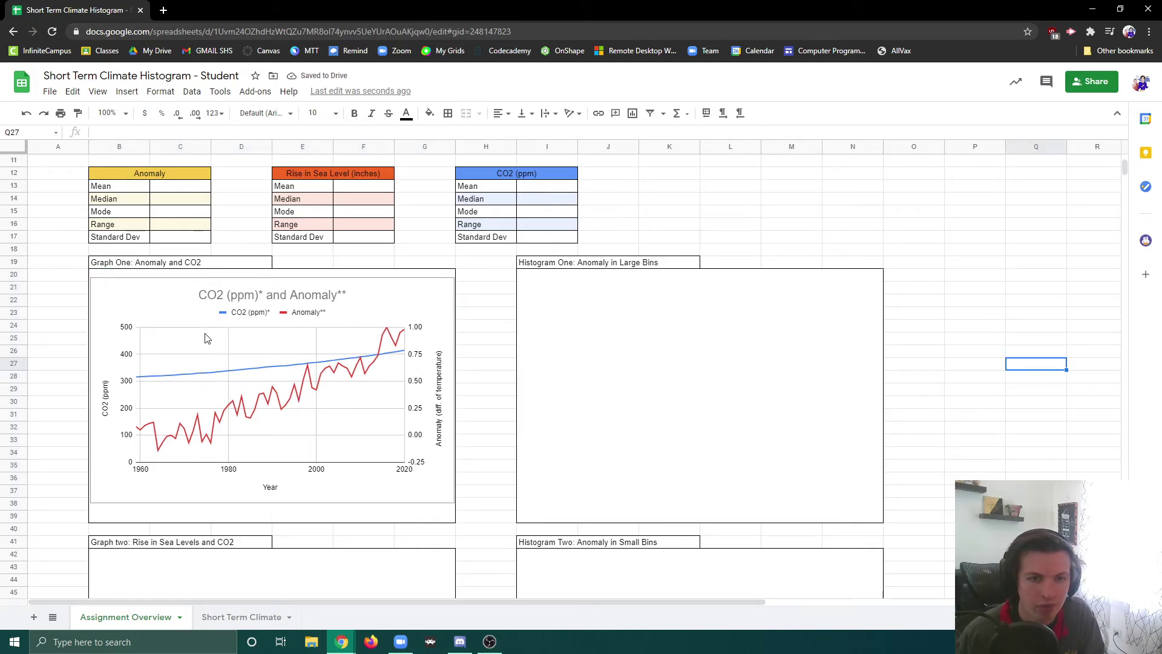
scroll(206, 353, "down", 5)
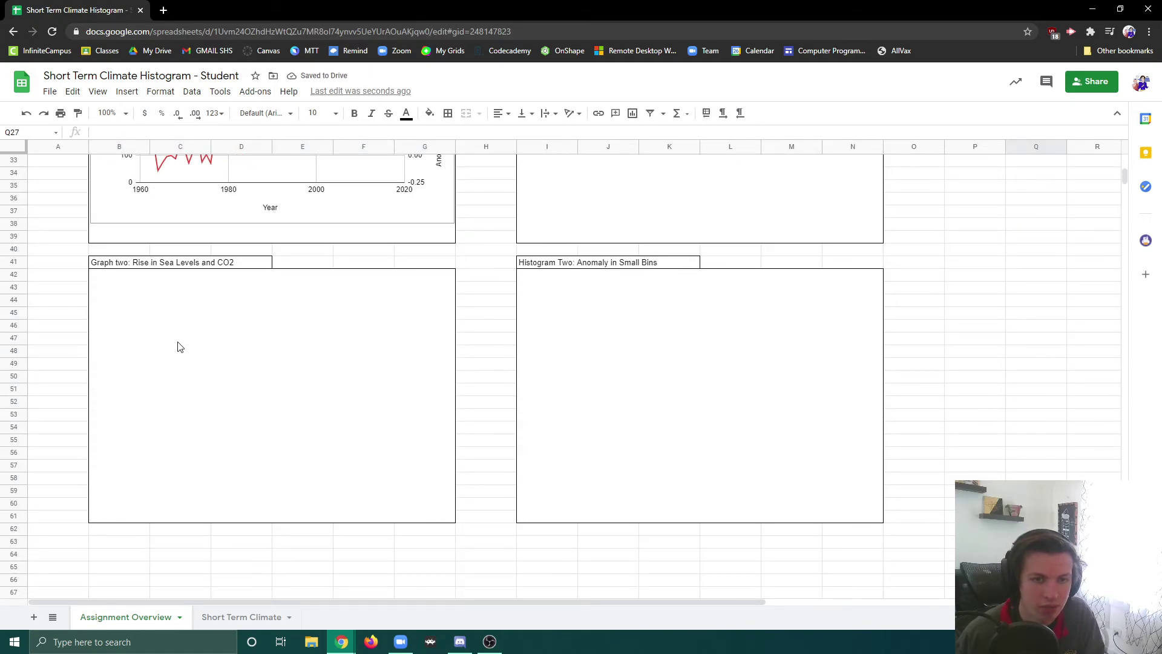
scroll(177, 347, "up", 5)
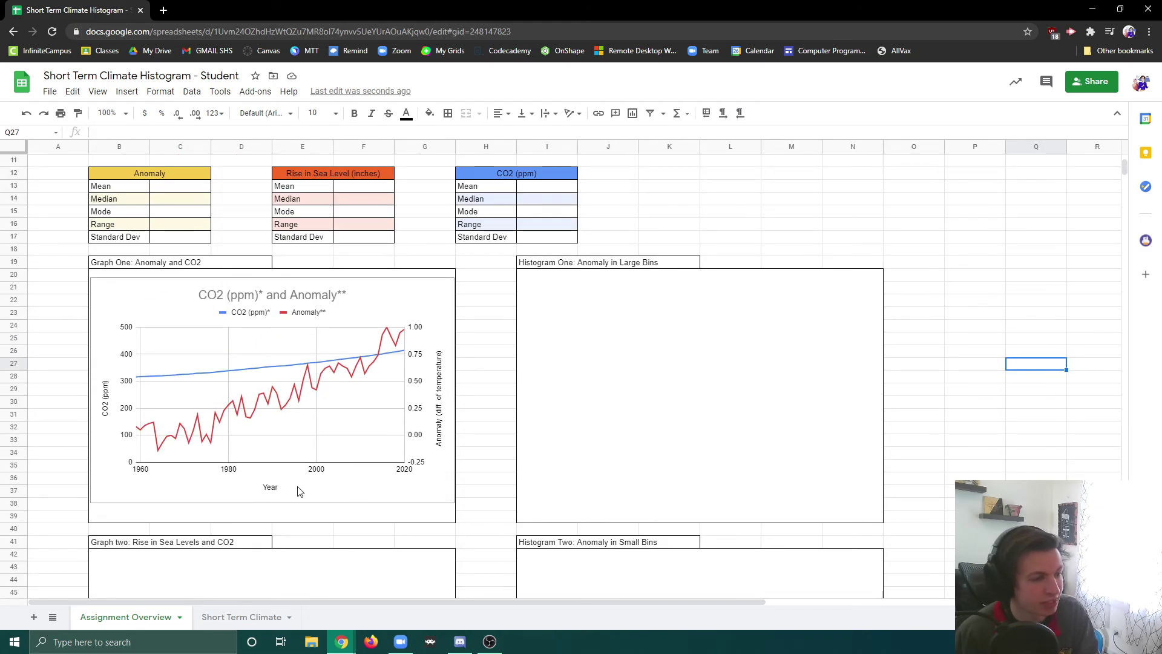